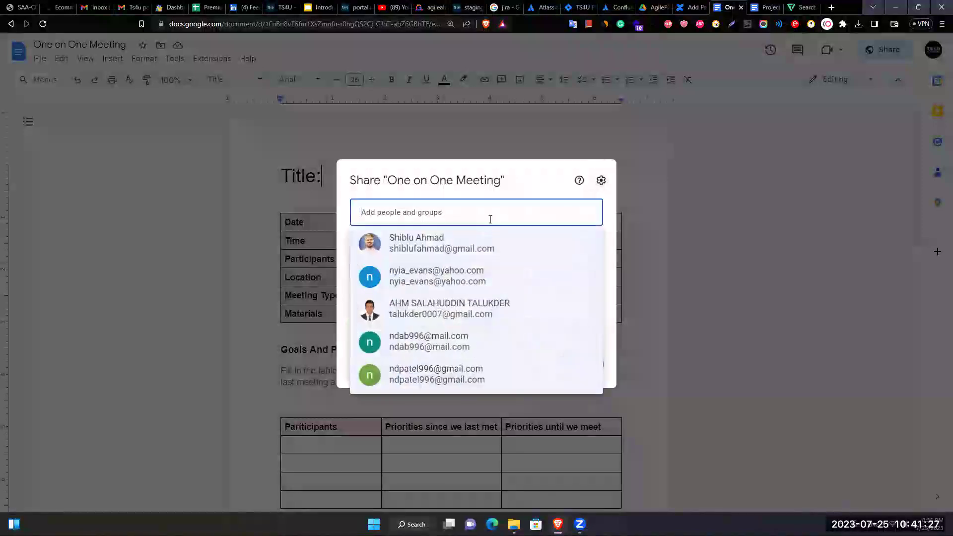
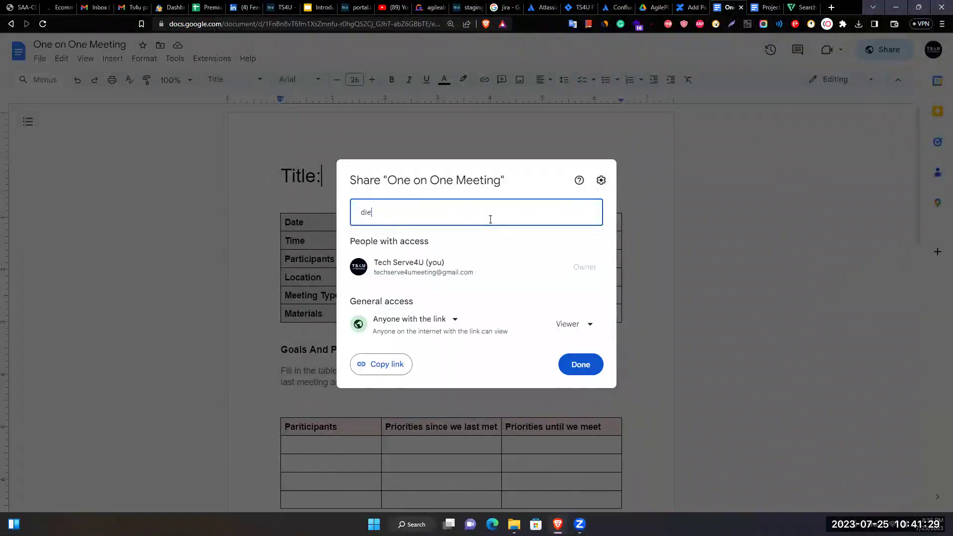
Add the collaborator's email as an Editor recipient, fixing the mistyped address.
key("Return")
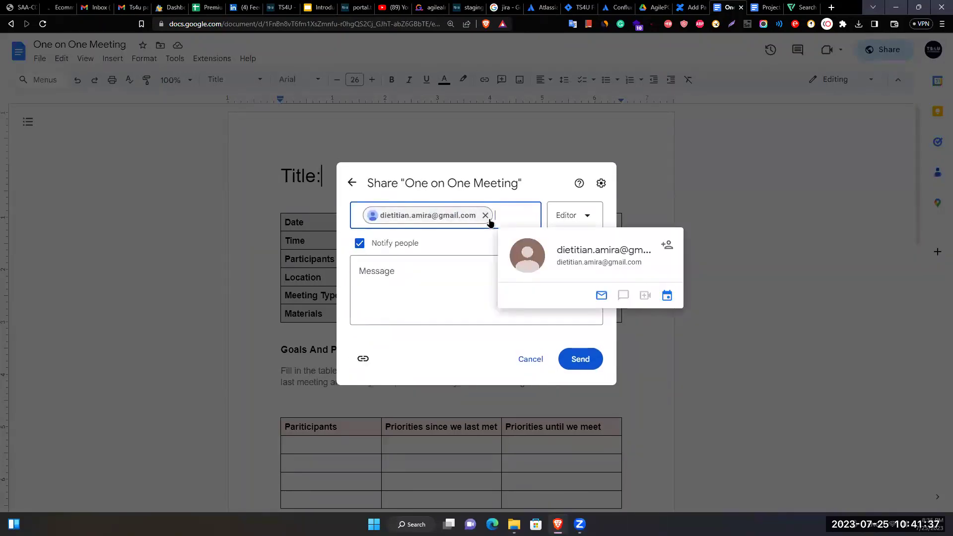
left_click(485, 216)
type("d")
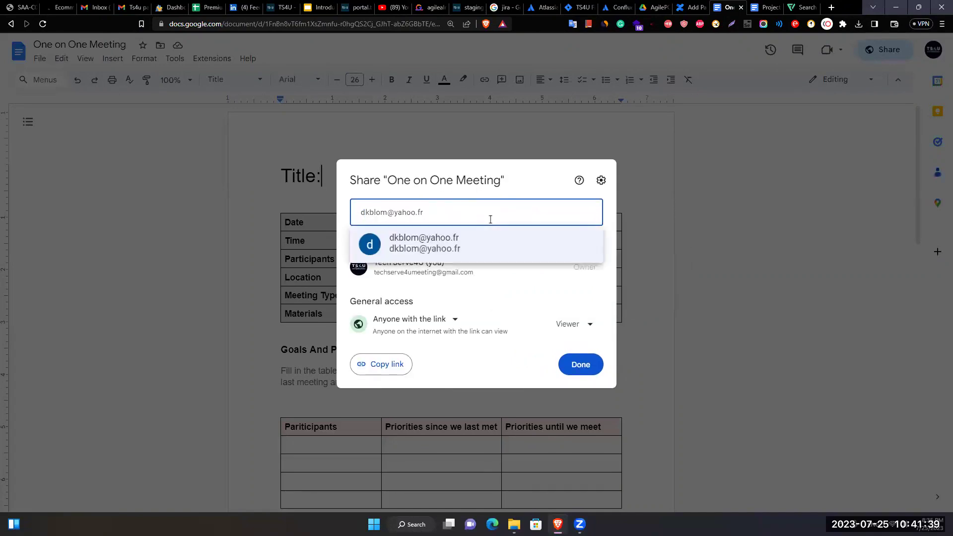
type("ietti")
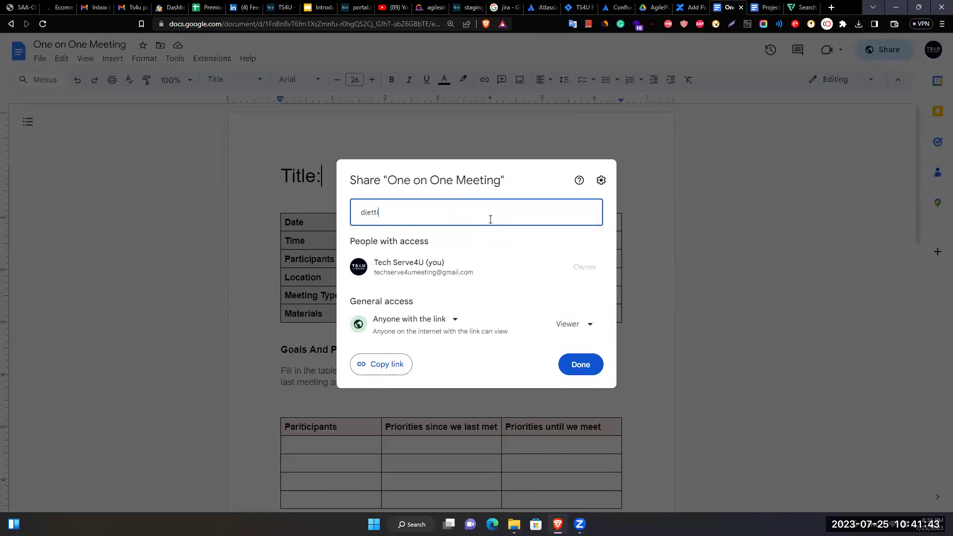
key("BackSpace")
type("tation")
key("BackSpace")
key("BackSpace")
key("BackSpace")
key("BackSpace")
key("BackSpace")
key("BackSpace")
key("BackSpace")
key("BackSpace")
key("BackSpace")
key("BackSpace")
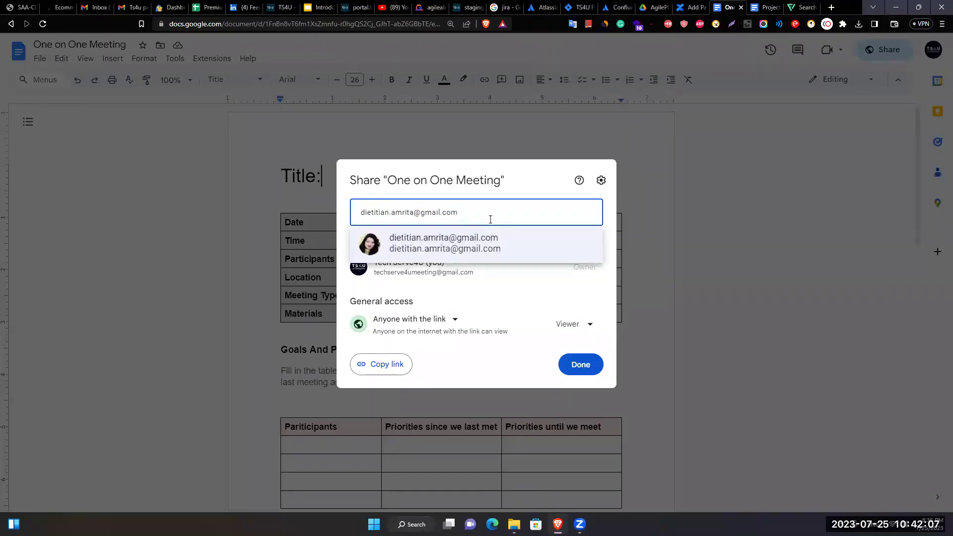
key("Return")
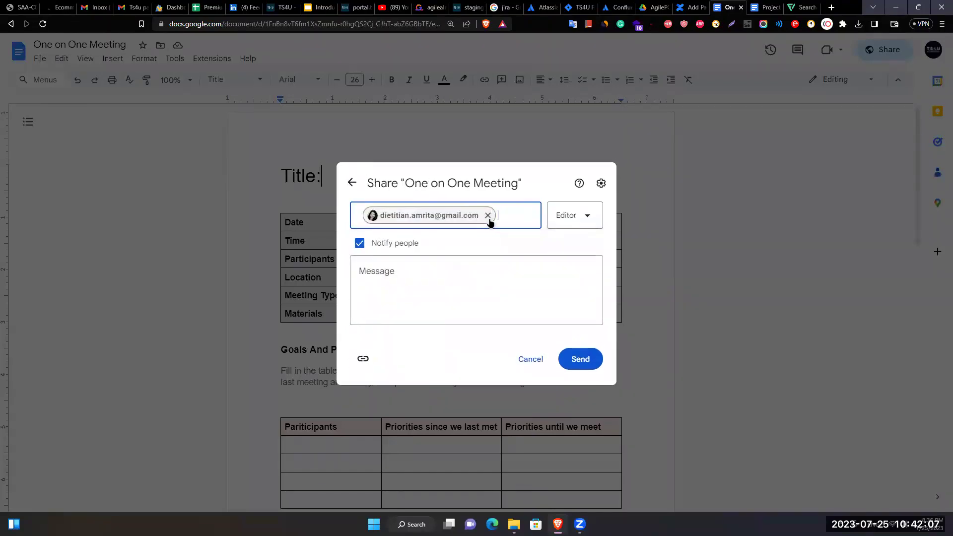
Send the editor invitation, then reopen sharing to view suggested contacts.
left_click(580, 355)
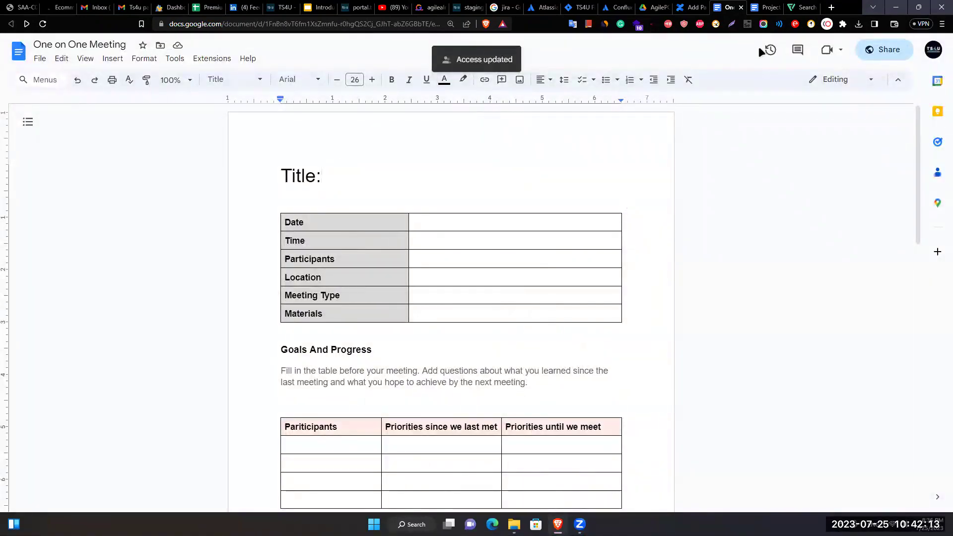
left_click(878, 54)
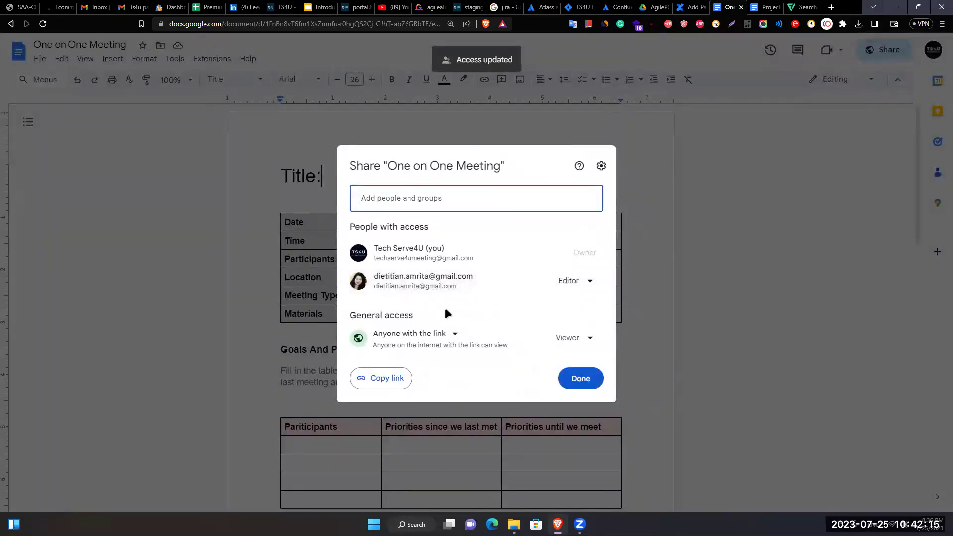
left_click(453, 199)
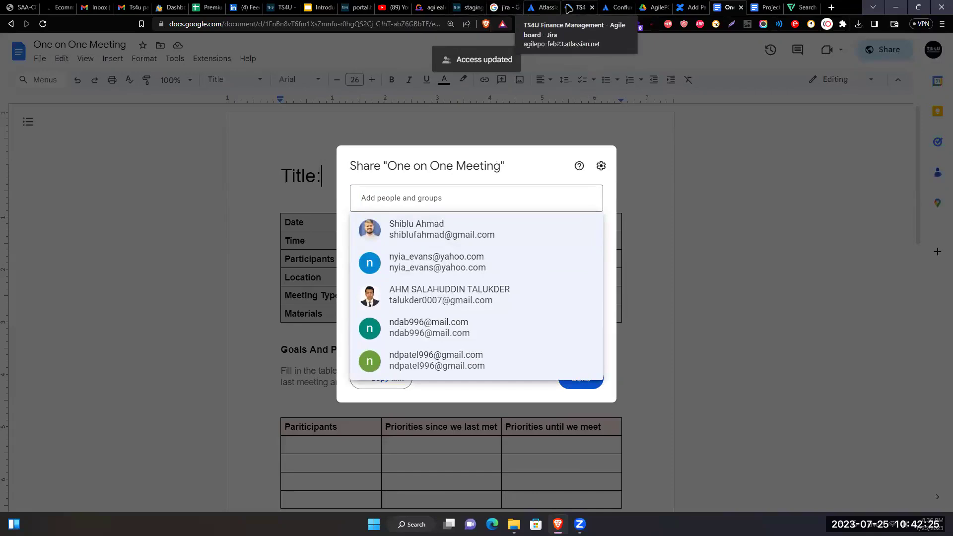
Copy the group member's email address from the TS4U Portal group chat.
left_click(469, 7)
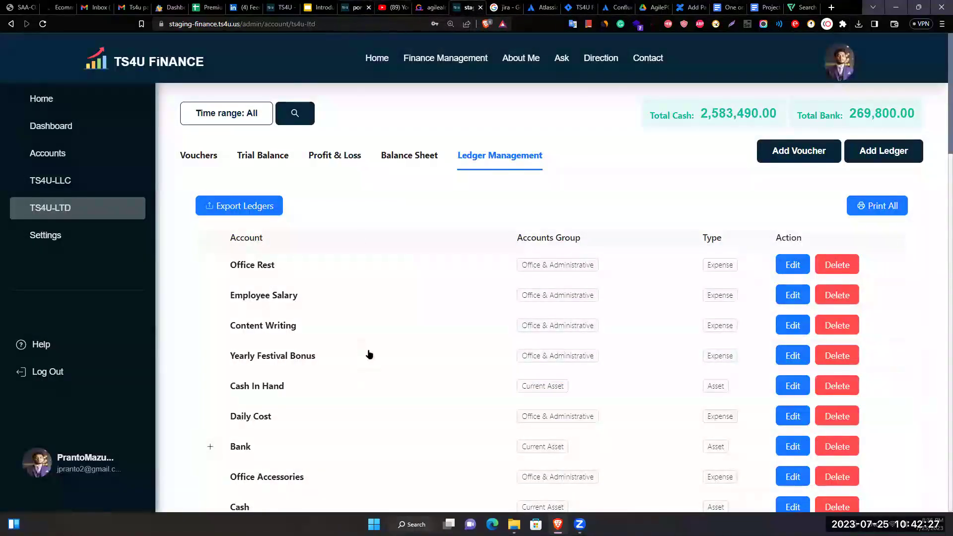
key("ctrl+shift+Tab")
key("ctrl+shift+Tab")
key("ctrl+shift+Tab")
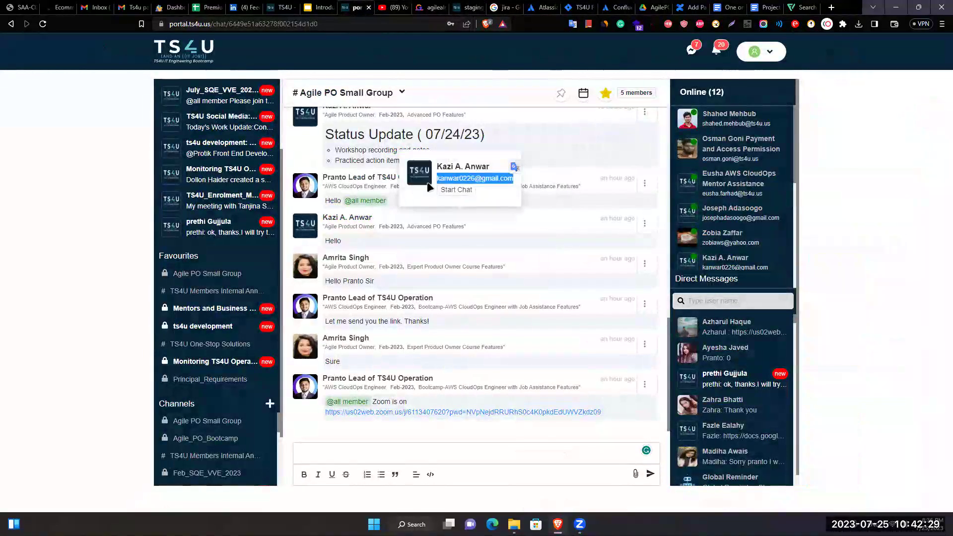
right_click(440, 174)
left_click(461, 184)
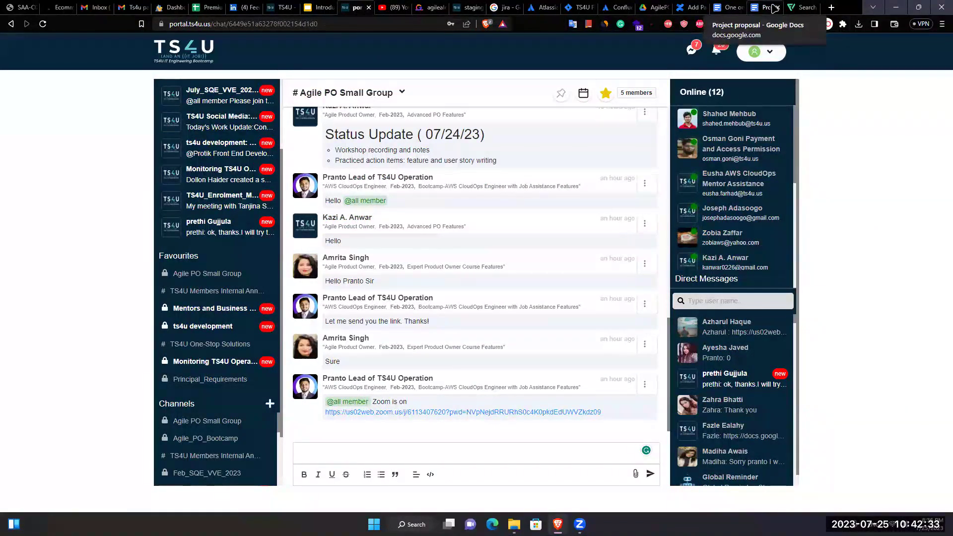
Paste the copied email as a recipient and begin the note 'Hello, This is the 1-1 meeting template.'.
left_click(727, 7)
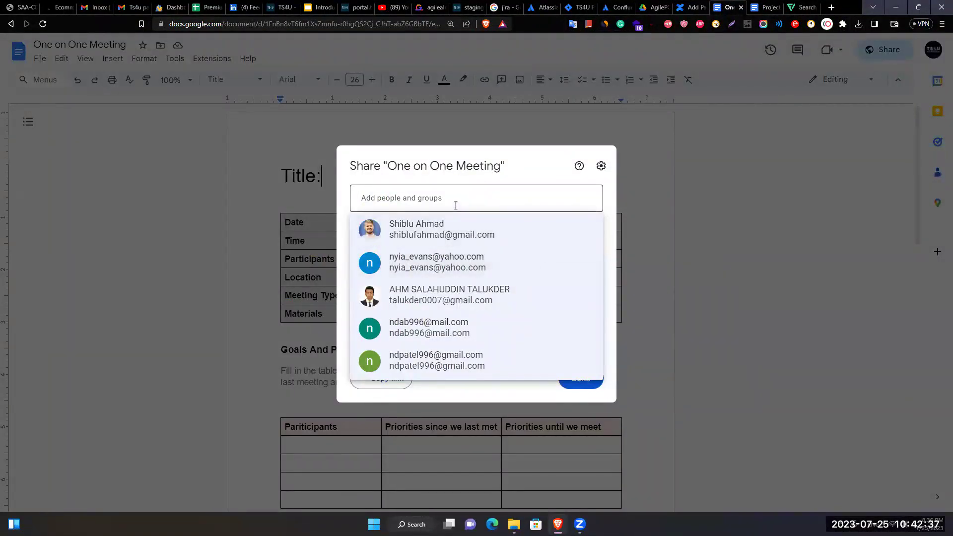
key("ctrl+v")
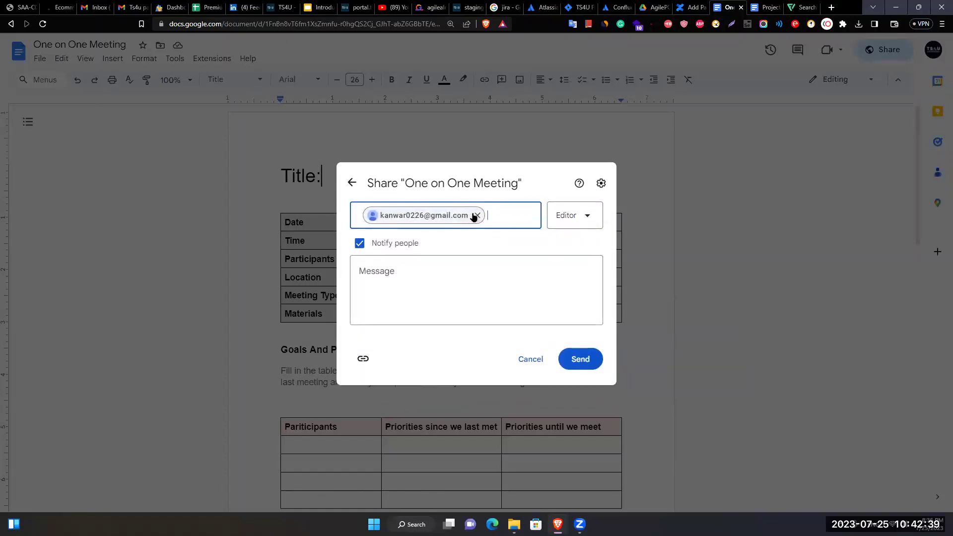
left_click(468, 282)
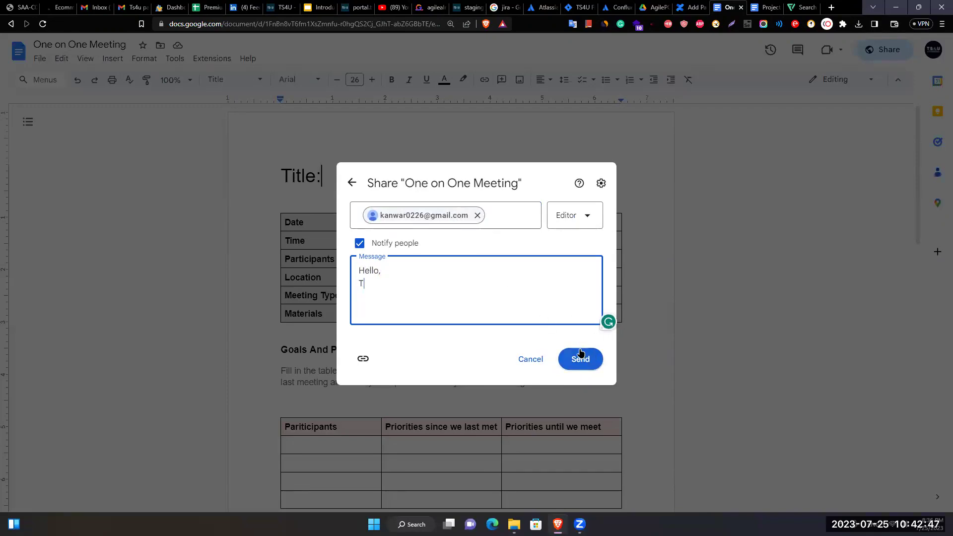
type("Hello,")
key("Return")
type("This is the ")
type("on")
key("BackSpace")
key("BackSpace")
type("1-1 meeting template. We w")
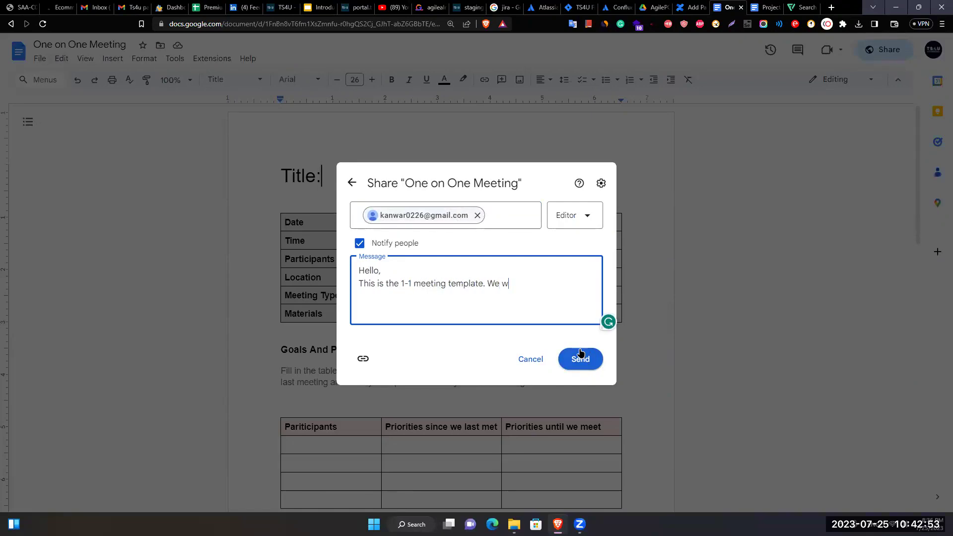
type("ill update our meeting outcom")
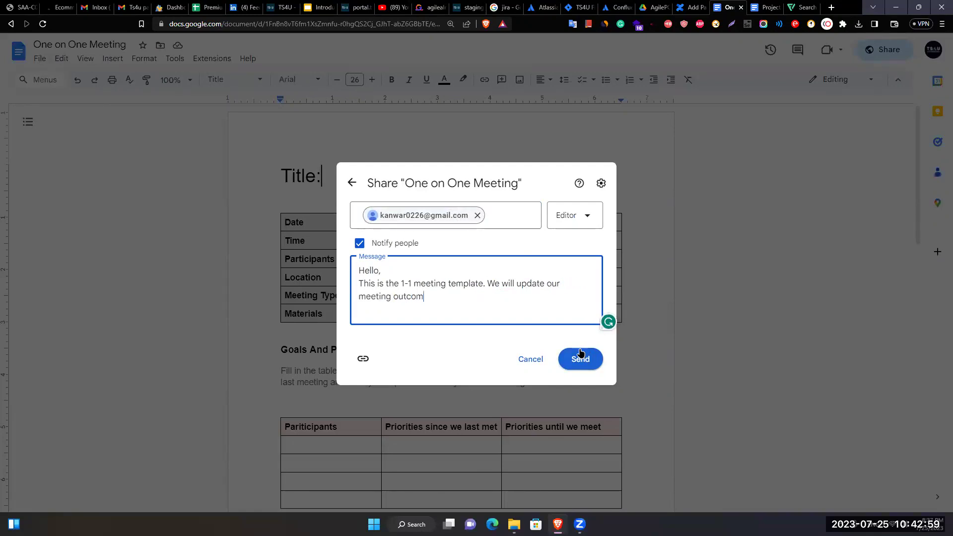
type("e in this doc.")
Finish the note with the help offer and 'Thank You!' sign-off, then send it.
key("Return")
key("Return")
type("Tha")
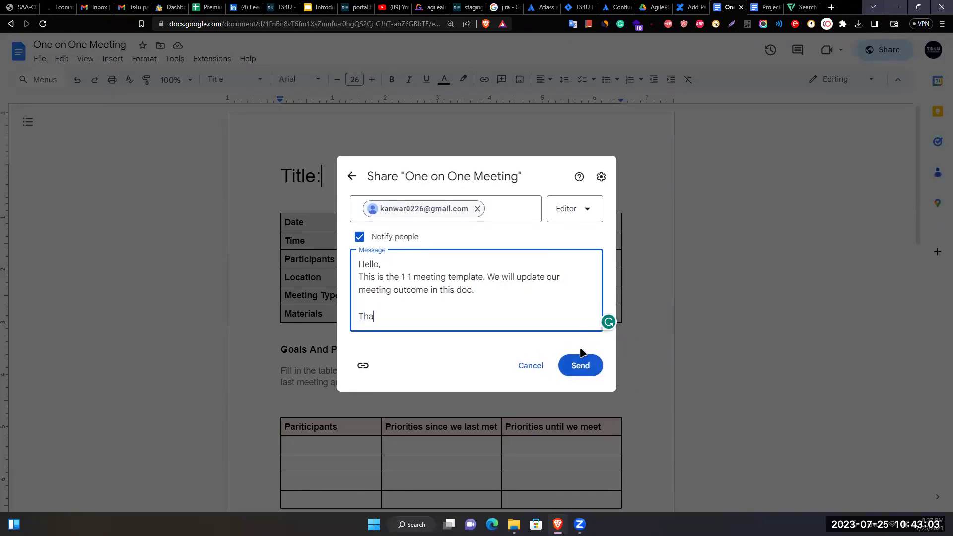
type("nk You!")
key("Up")
key("Up")
key("ctrl+Right")
key("ctrl+Right")
key("ctrl+Right")
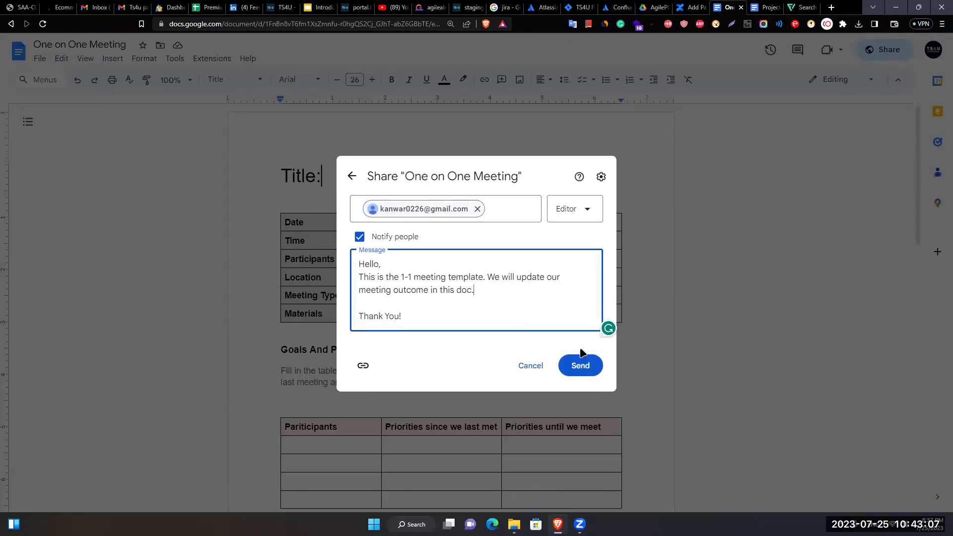
type("ument")
key("End")
type("If ")
type("you m")
key("BackSpace")
key("BackSpace")
key("BackSpace")
key("BackSpace")
key("BackSpace")
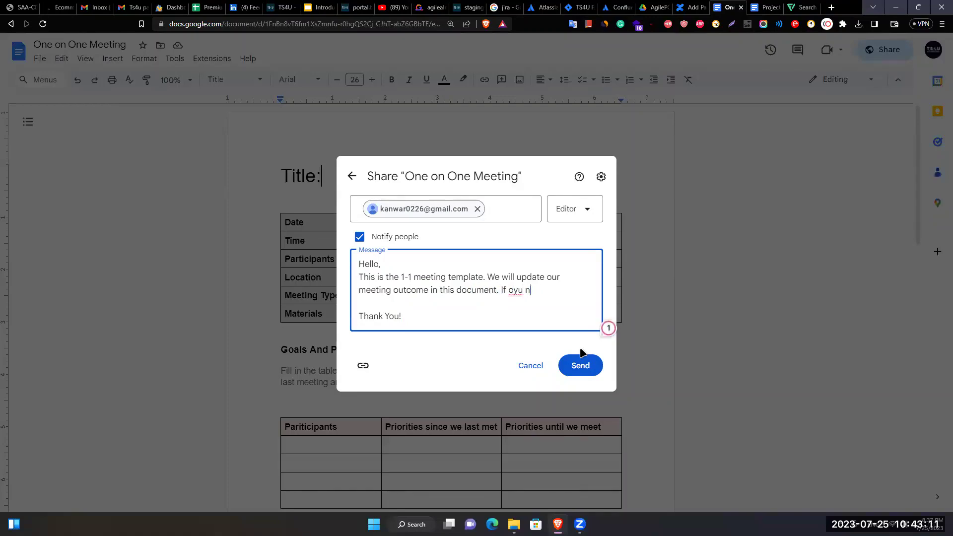
type("o")
key("BackSpace")
type("you need any kind of help ")
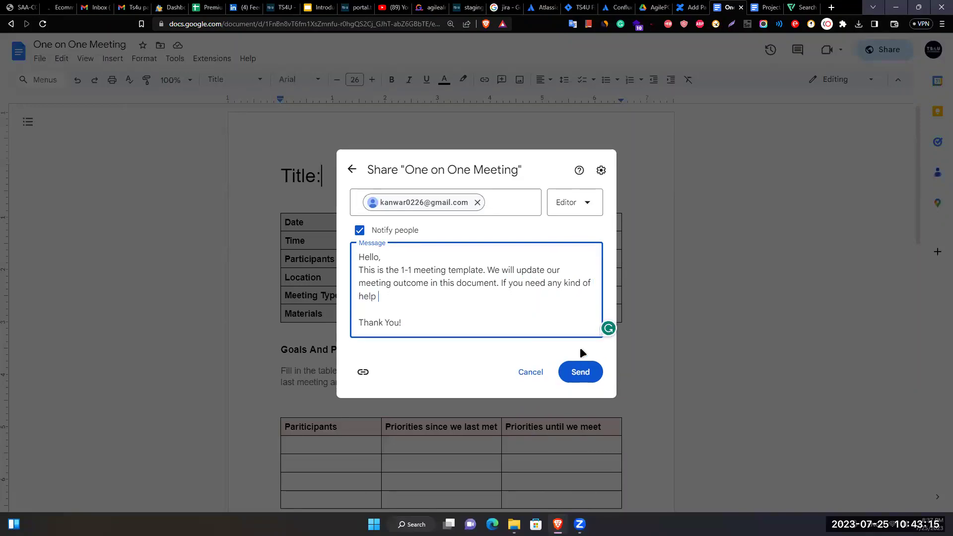
type("feel free t")
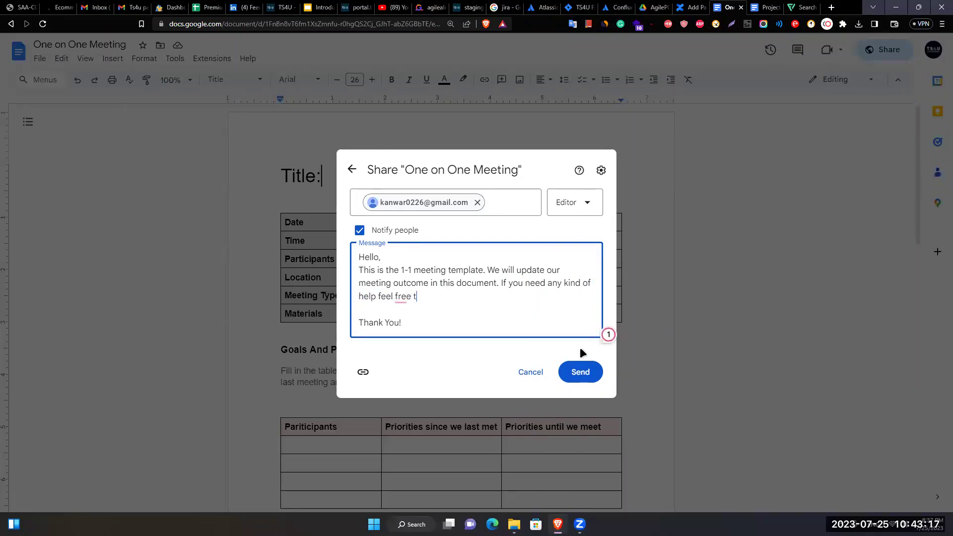
type("o ask me.")
left_click(570, 373)
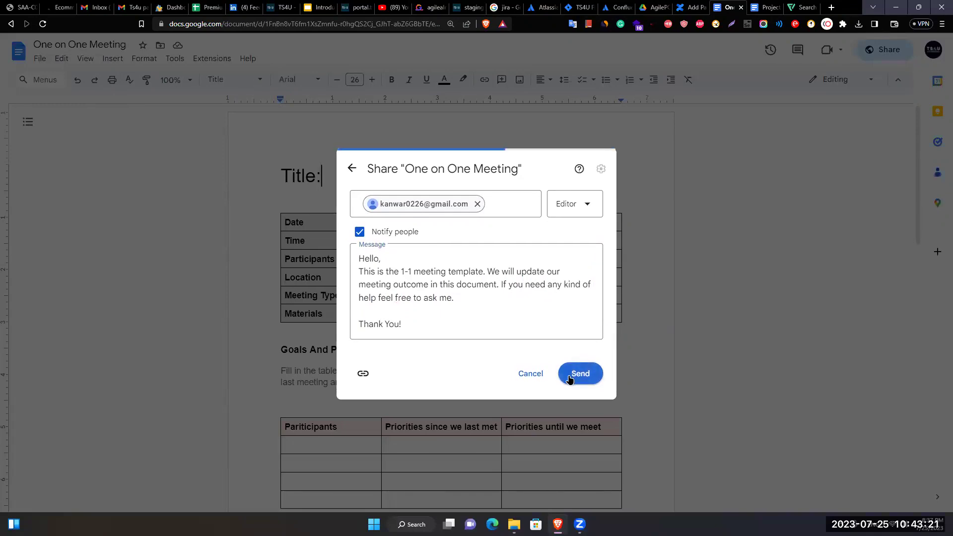
Apply the Subtitle style to the Goals And Progress instruction paragraph.
scroll(506, 296, "down", 15)
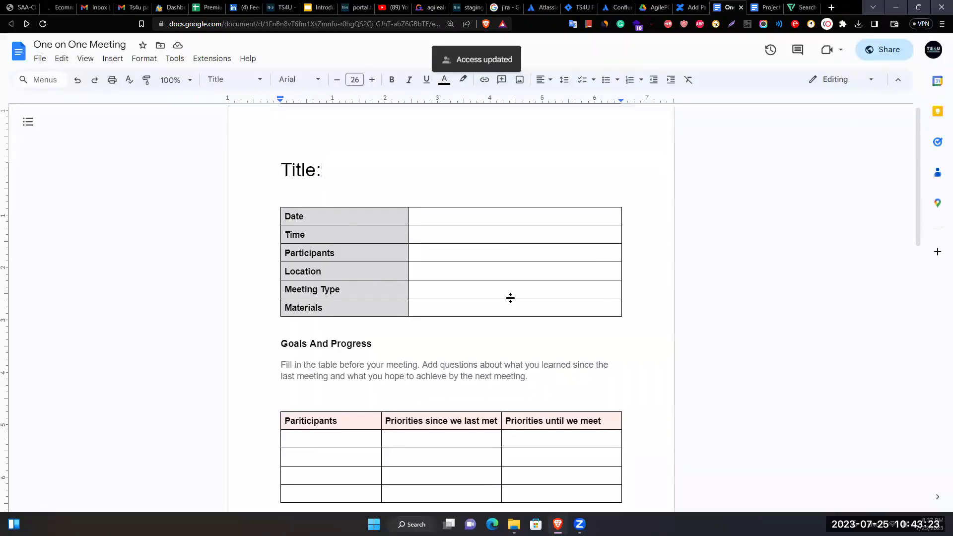
scroll(464, 283, "up", 5)
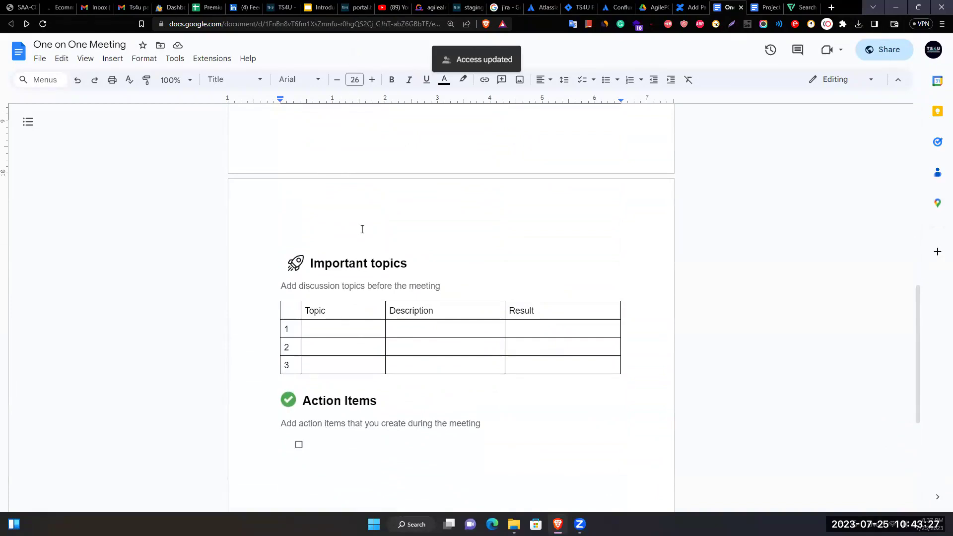
left_click(562, 183)
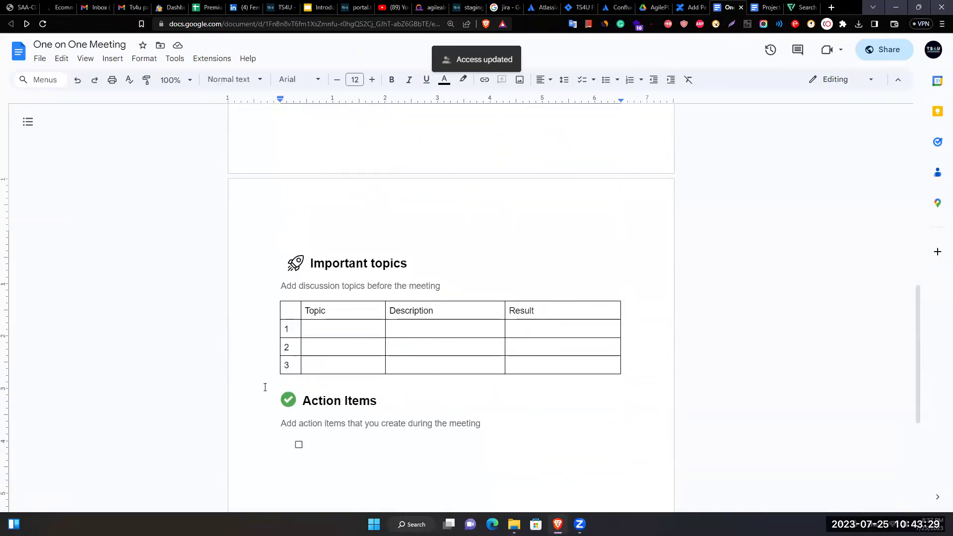
scroll(365, 246, "up", 10)
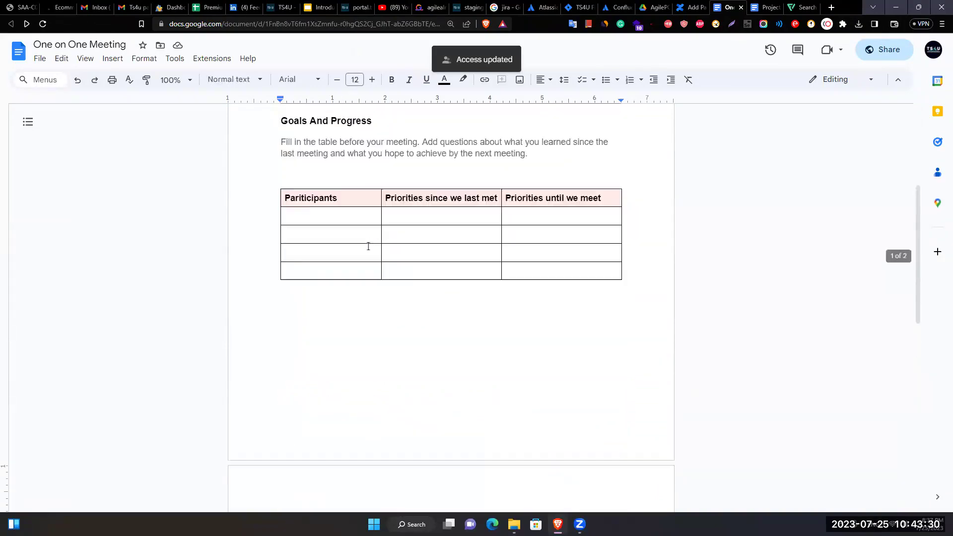
left_click(242, 87)
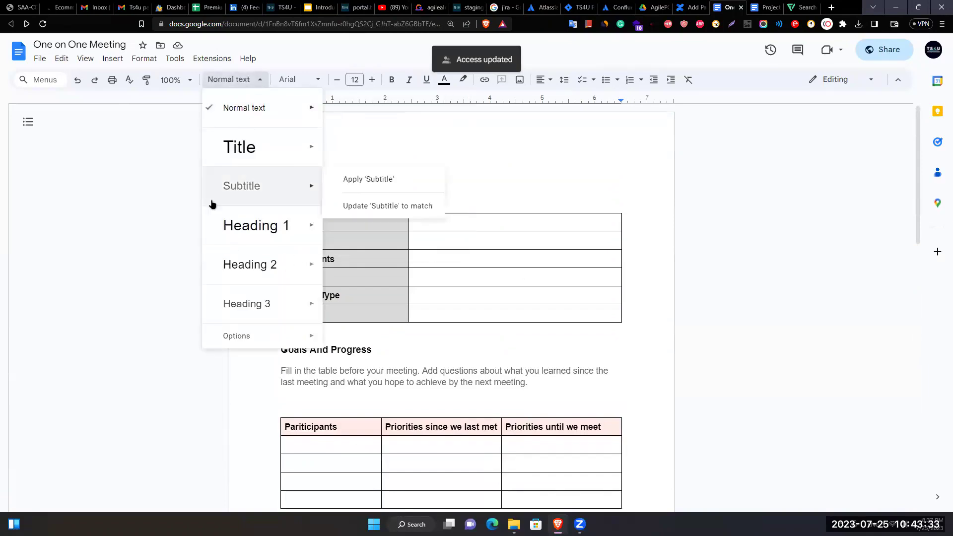
mouse_move(277, 197)
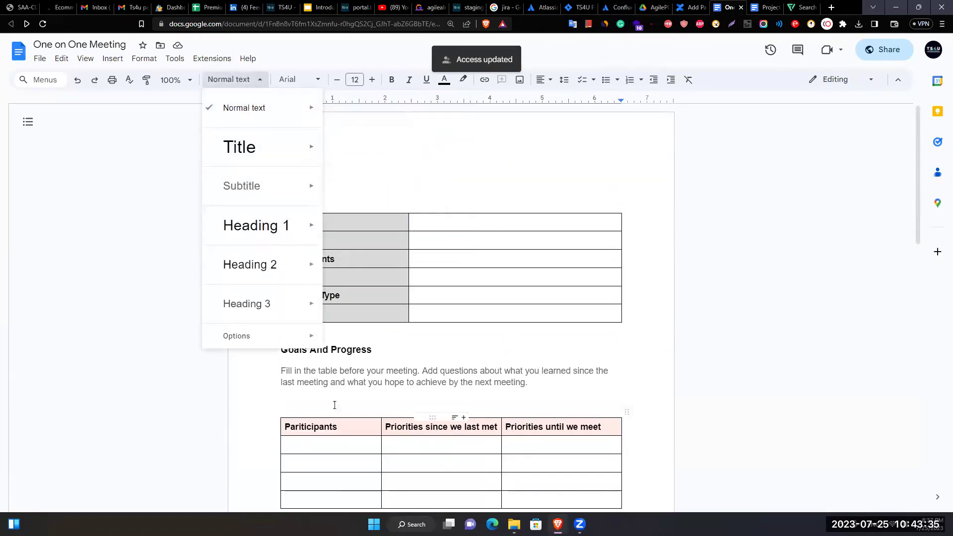
left_click_drag(529, 385, 271, 369)
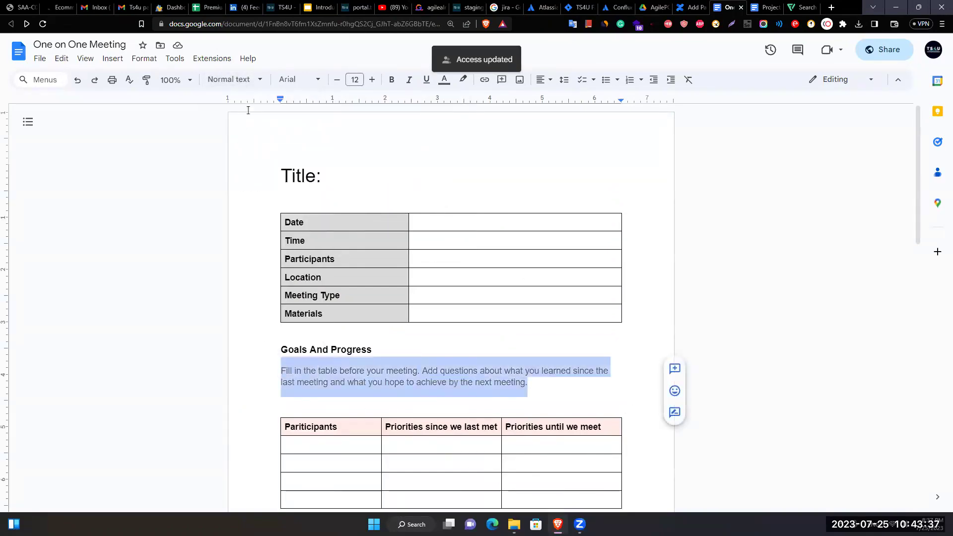
left_click(239, 80)
left_click(239, 183)
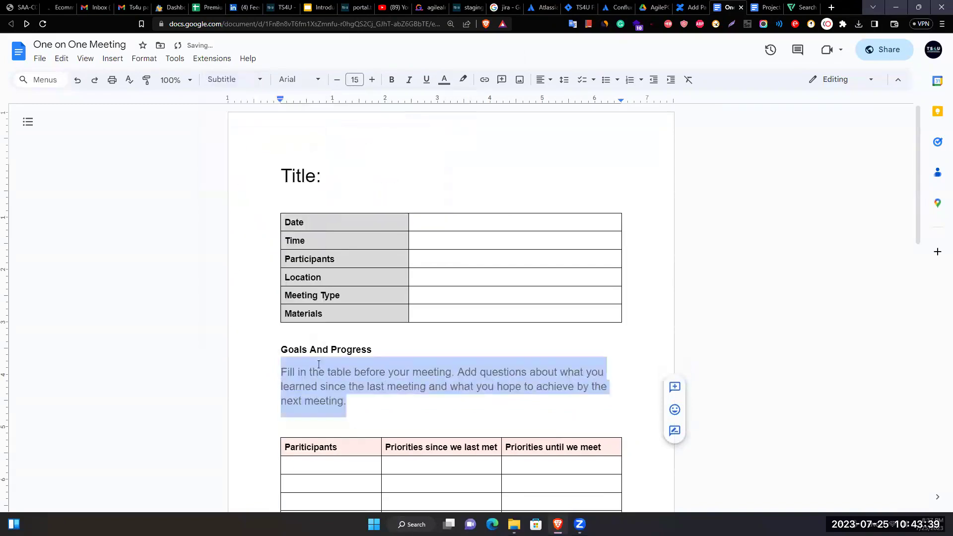
Reduce that paragraph's font size to 11 and review the result.
left_click(337, 79)
left_click(337, 80)
left_click(337, 80)
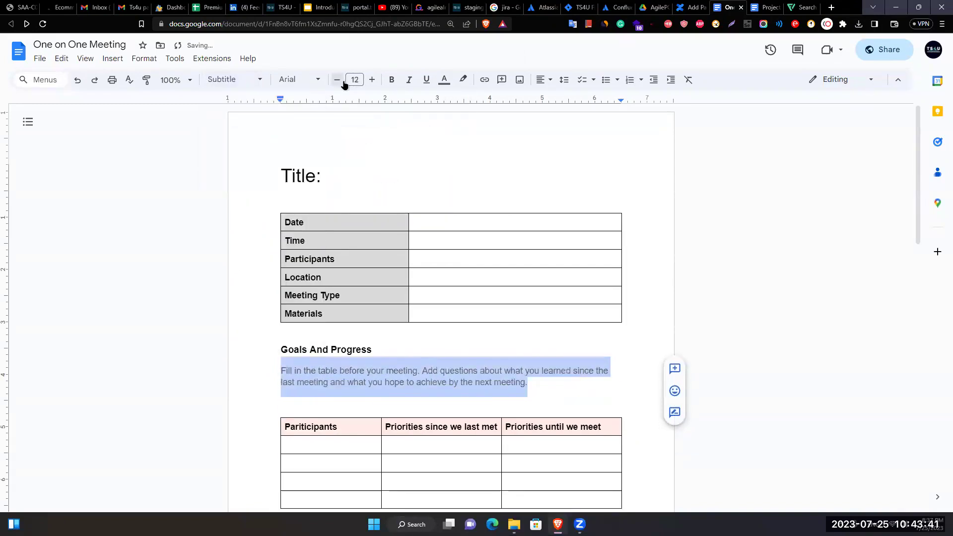
left_click(337, 80)
left_click(531, 392)
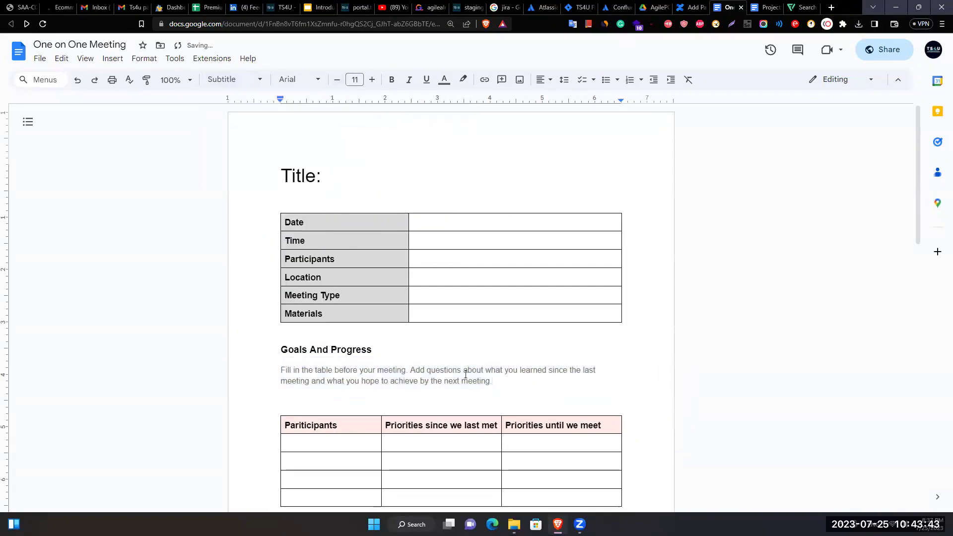
scroll(315, 302, "down", 10)
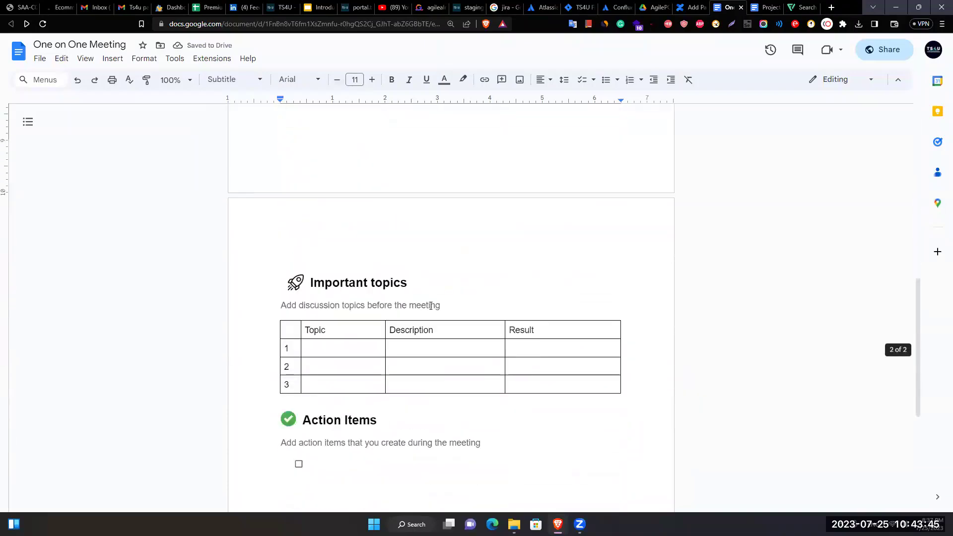
left_click_drag(448, 304, 278, 304)
scroll(319, 177, "up", 5)
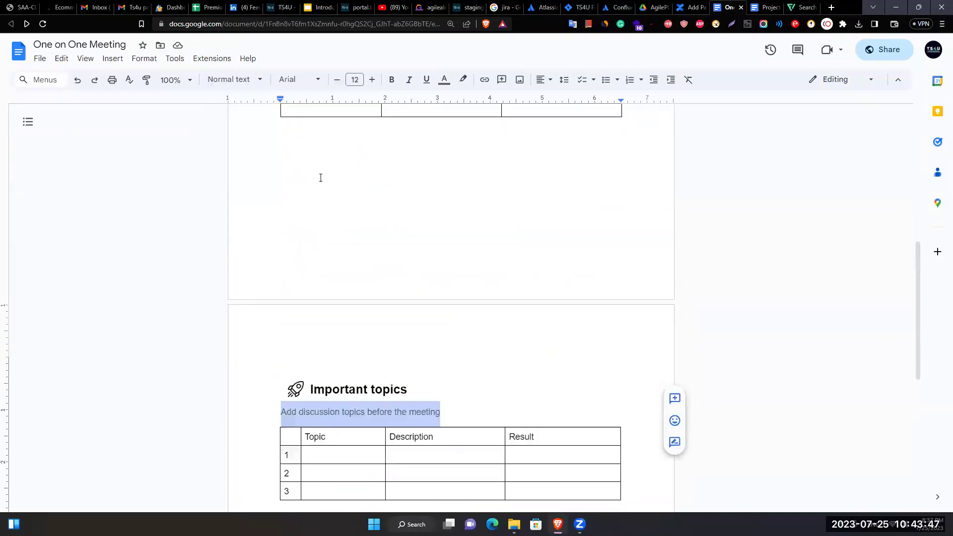
scroll(348, 176, "up", 2)
left_click(338, 224)
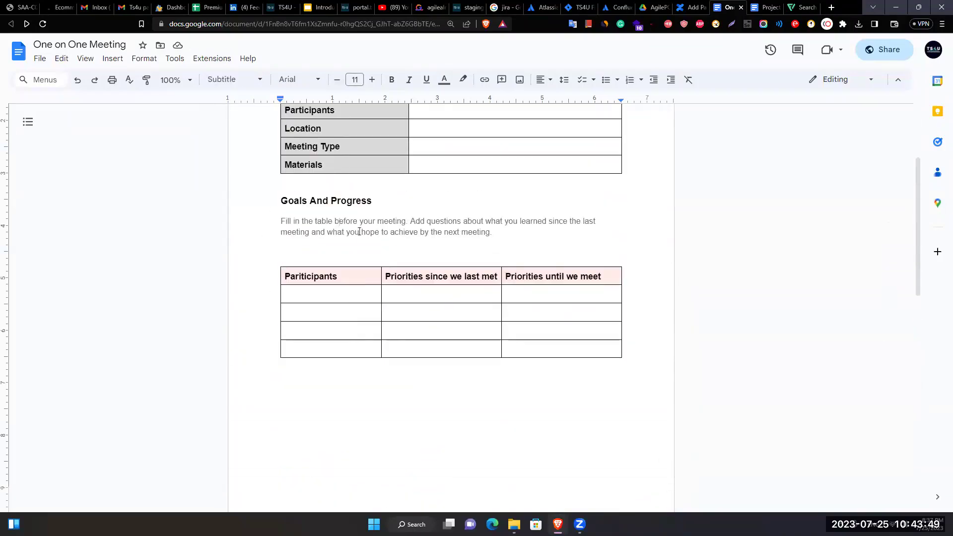
left_click_drag(283, 218, 502, 229)
left_click(502, 228)
scroll(327, 229, "down", 5)
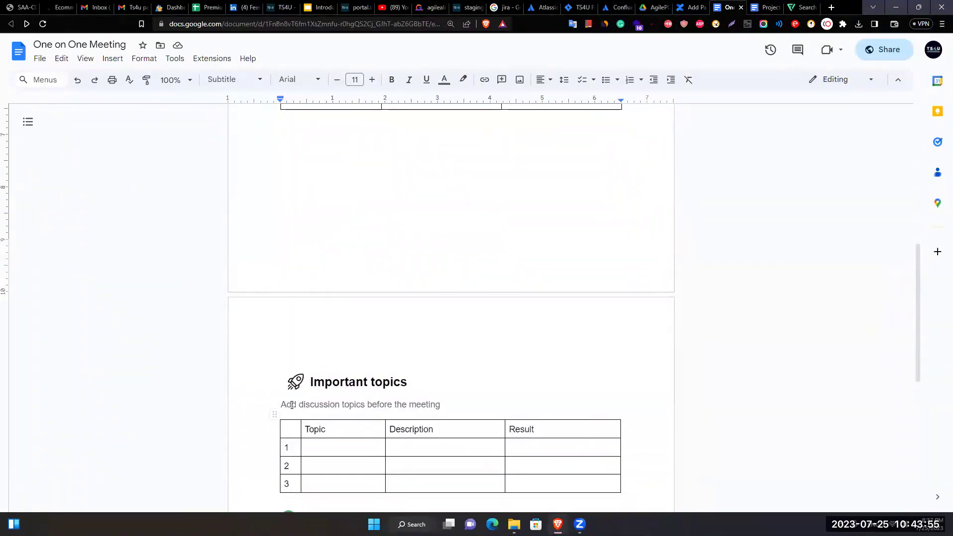
left_click_drag(287, 404, 429, 405)
scroll(387, 334, "down", 5)
left_click_drag(277, 297, 502, 296)
scroll(498, 298, "up", 15)
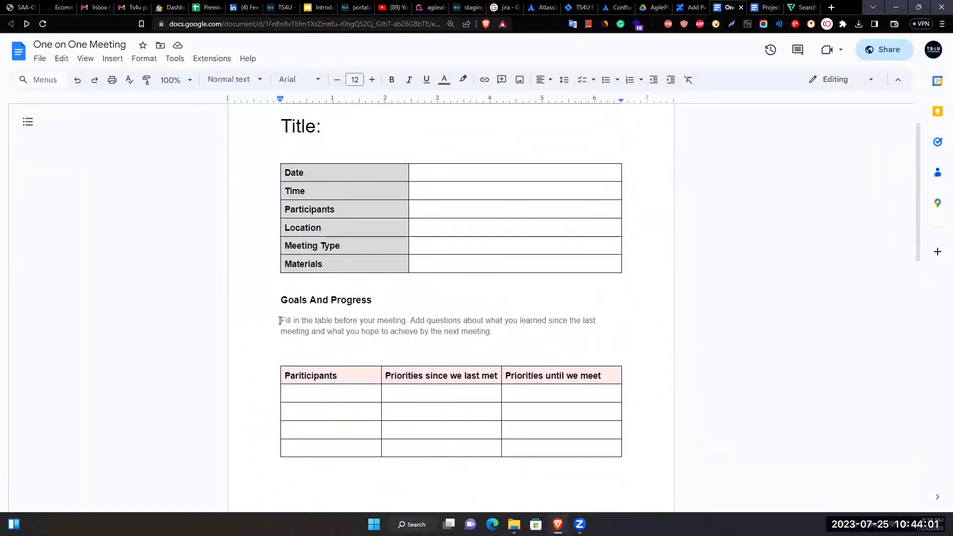
Paint the Goals paragraph's formatting onto the Important topics instruction line.
left_click_drag(279, 320, 504, 329)
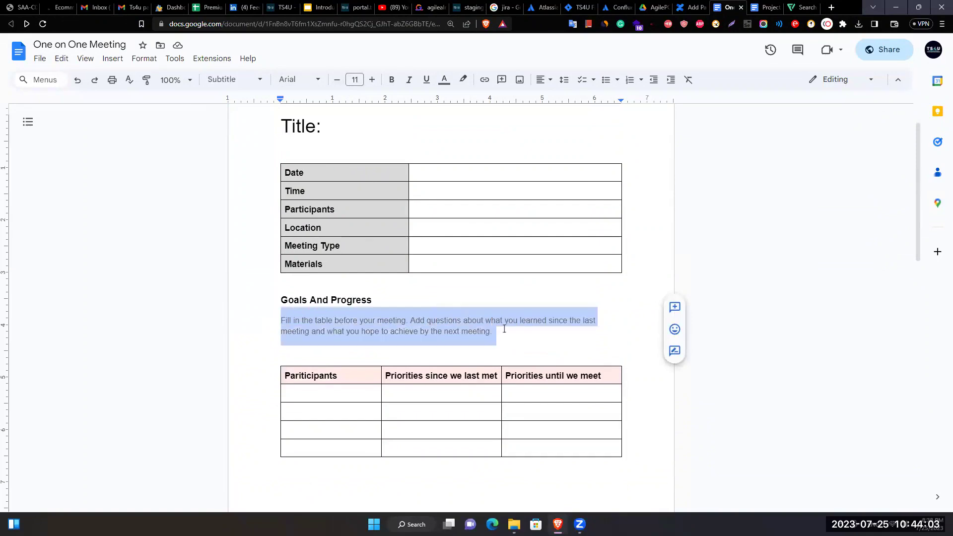
left_click(147, 82)
scroll(278, 176, "down", 2)
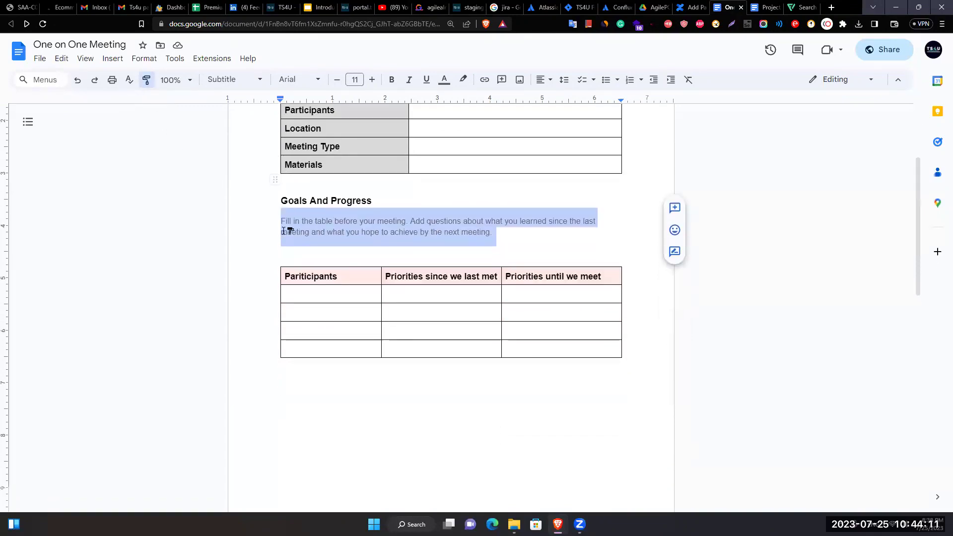
scroll(268, 223, "down", 7)
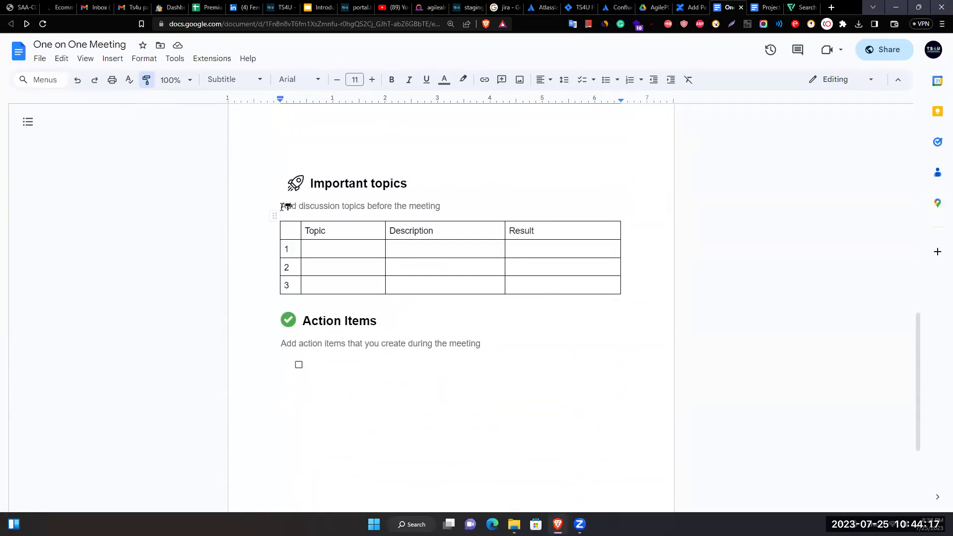
left_click_drag(281, 206, 443, 206)
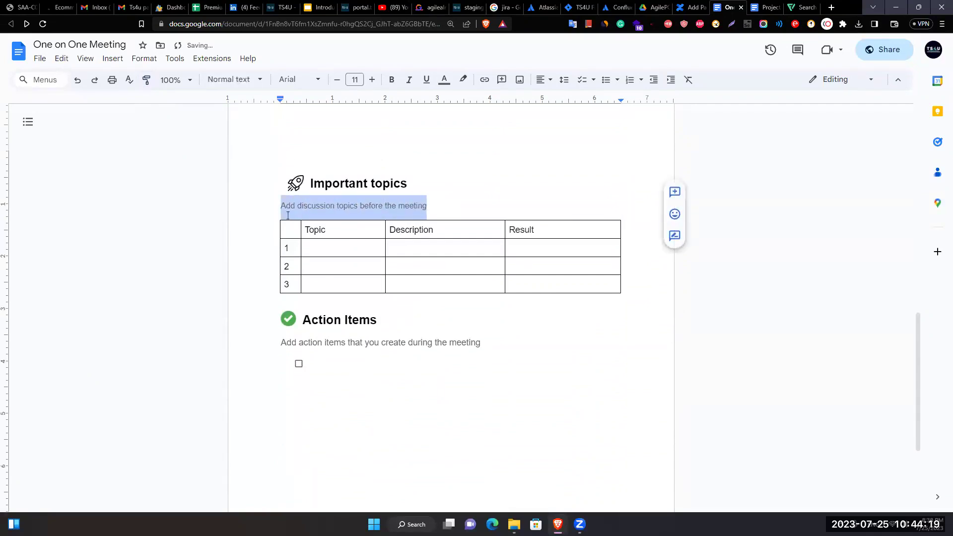
left_click(495, 216)
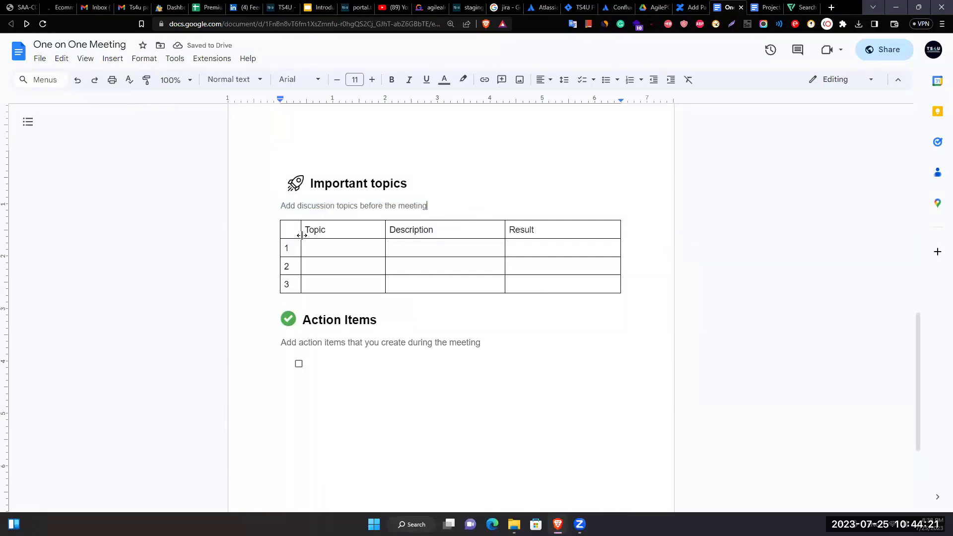
Copy the Goals paragraph formatting again and paint it onto another instruction line.
scroll(297, 223, "up", 7)
scroll(297, 223, "down", 4)
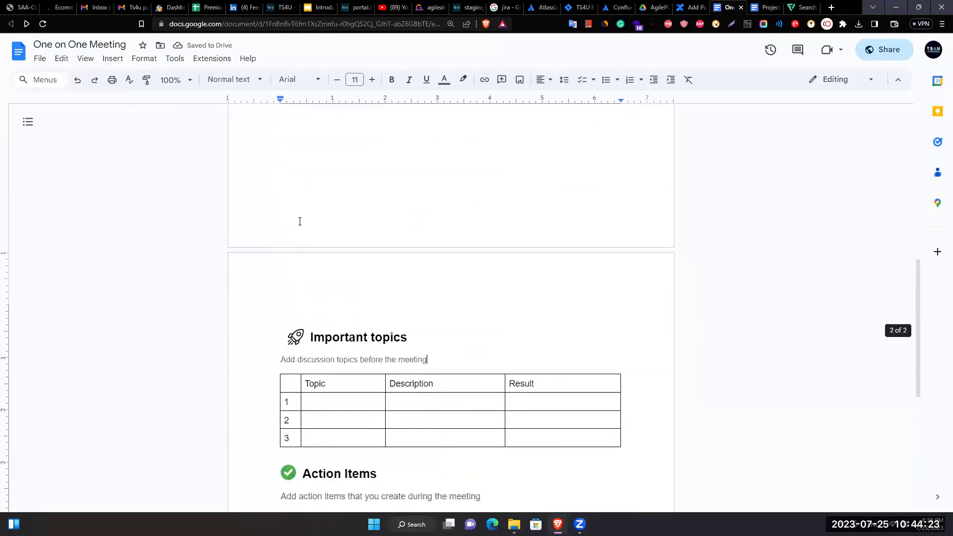
scroll(297, 223, "up", 3)
scroll(278, 149, "up", 2)
left_click_drag(280, 171, 529, 184)
left_click(147, 79)
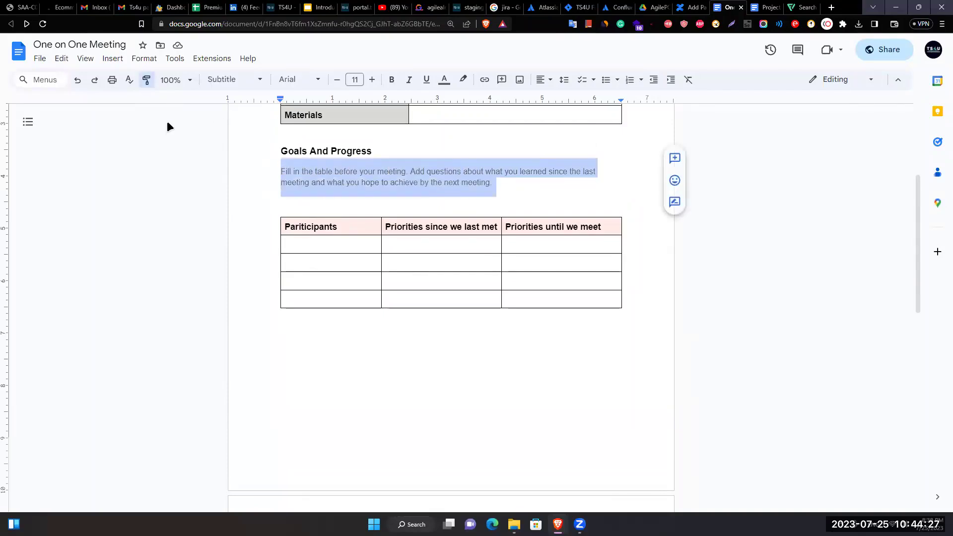
scroll(258, 261, "down", 7)
scroll(258, 261, "down", 4)
mouse_move(281, 174)
left_mouse_down()
mouse_move(485, 175)
mouse_move(526, 201)
left_mouse_up()
scroll(418, 221, "up", 12)
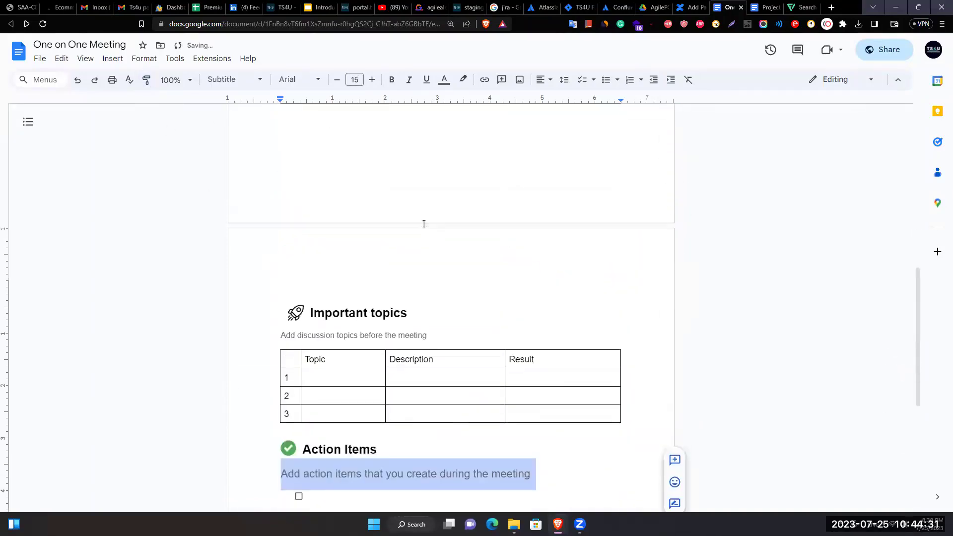
scroll(400, 224, "down", 6)
scroll(400, 224, "up", 3)
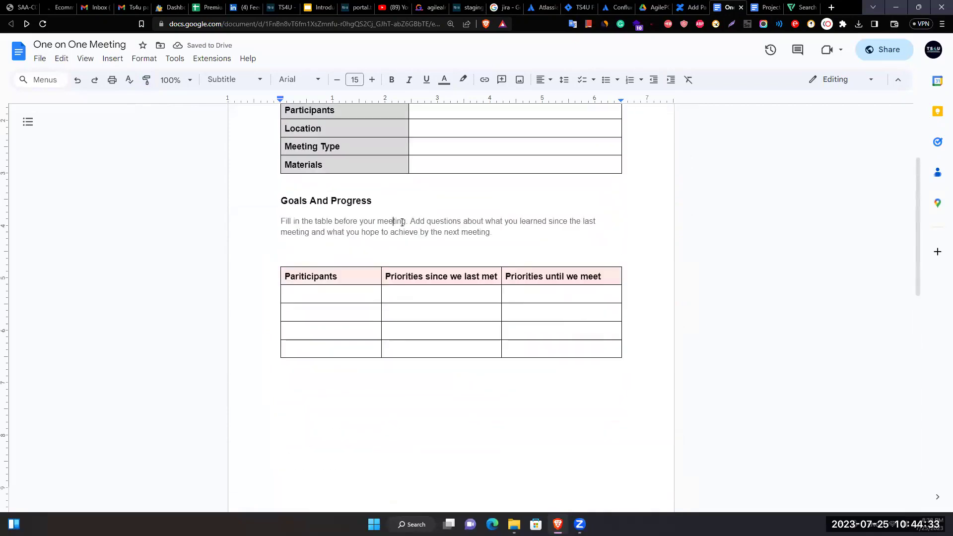
Paint the Goals paragraph's formatting onto the Action Items instruction line.
left_click_drag(493, 232, 264, 223)
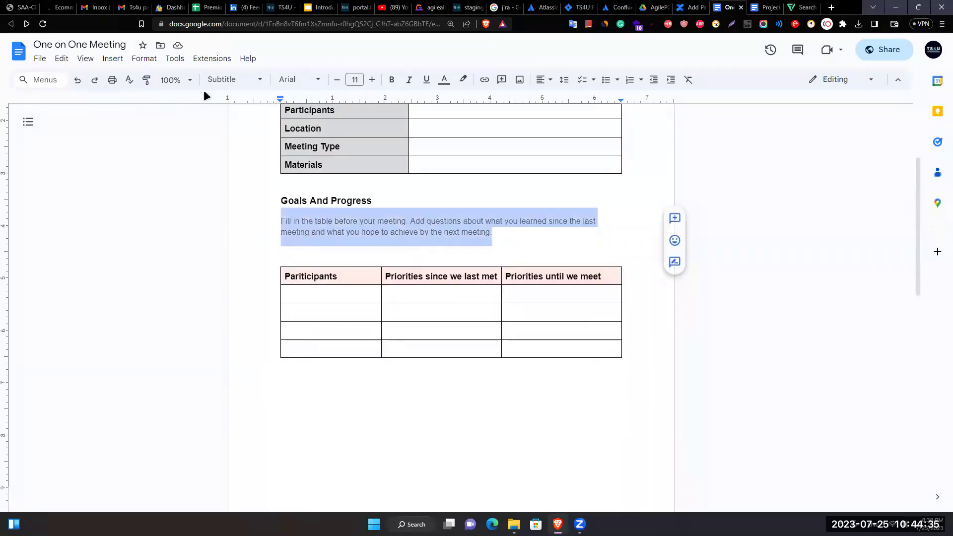
left_click(145, 79)
scroll(263, 228, "down", 12)
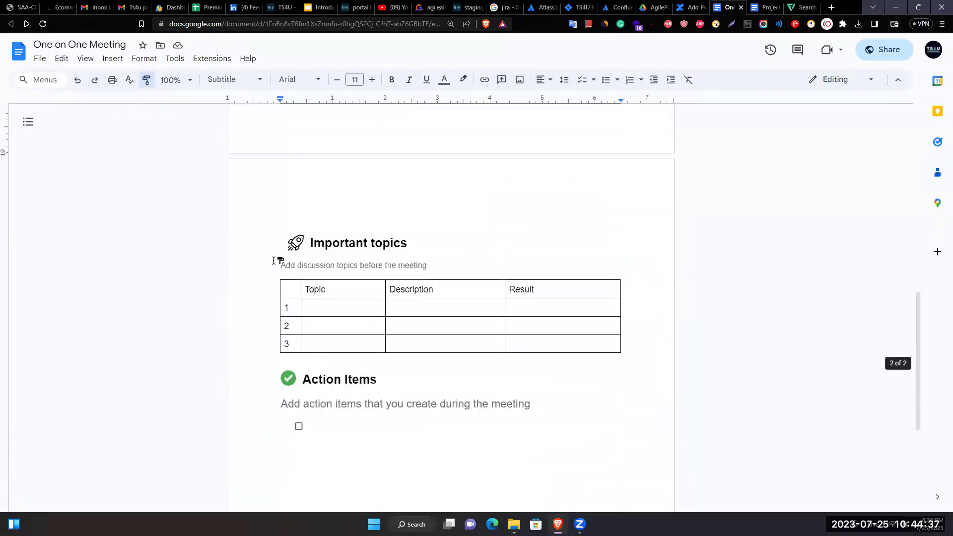
left_click_drag(280, 225, 541, 227)
left_click(374, 233)
left_click(432, 229)
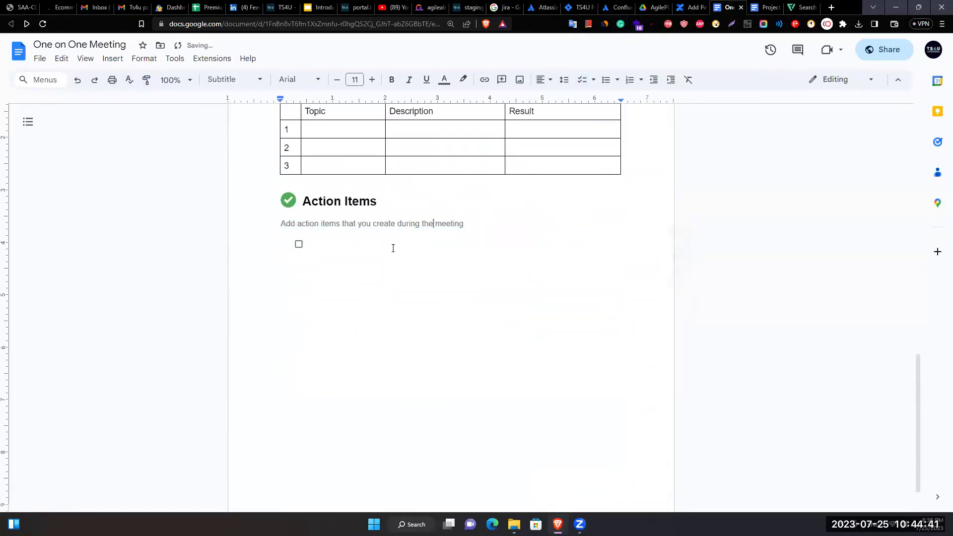
Delete the blank line above the Participants table.
scroll(320, 384, "up", 5)
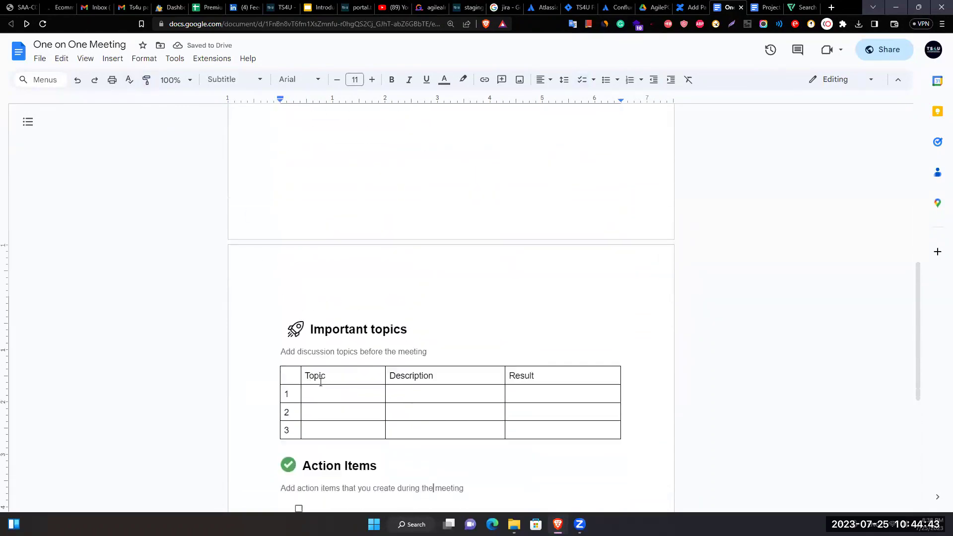
scroll(317, 385, "down", 3)
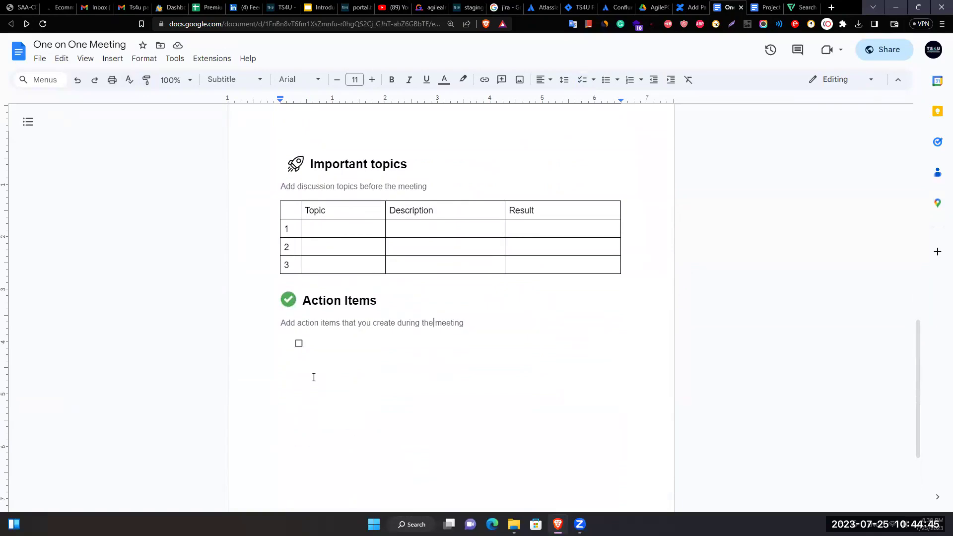
scroll(333, 264, "up", 15)
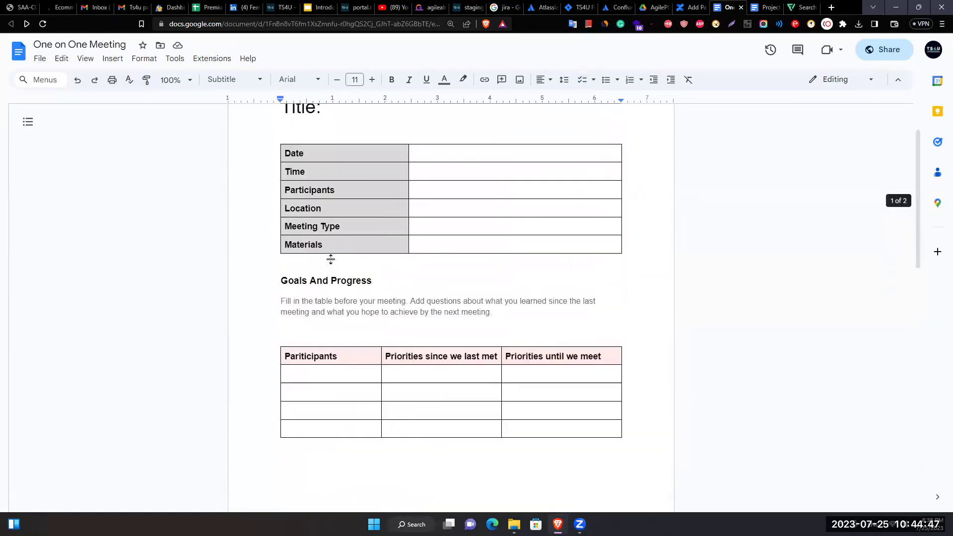
left_click(284, 339)
key("BackSpace")
scroll(276, 372, "down", 6)
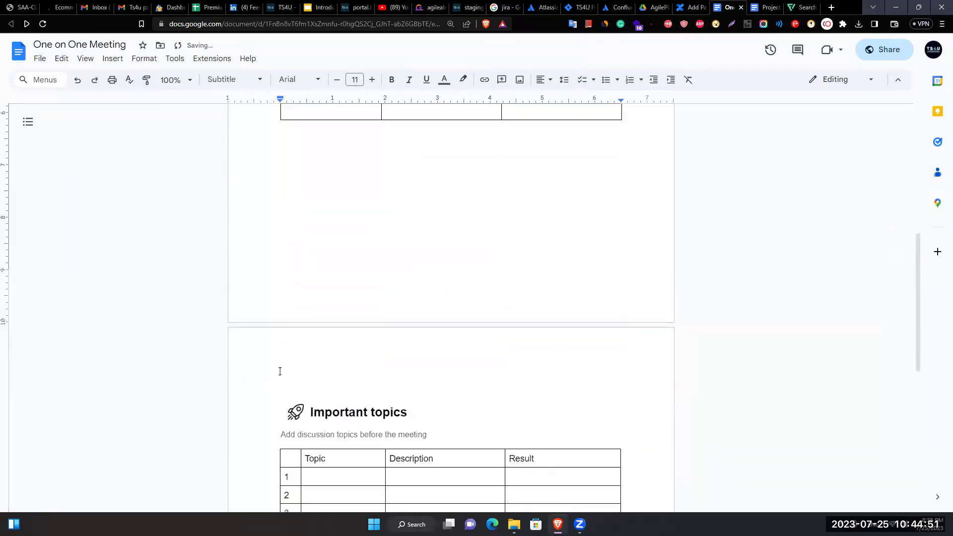
scroll(272, 395, "down", 5)
scroll(272, 395, "up", 6)
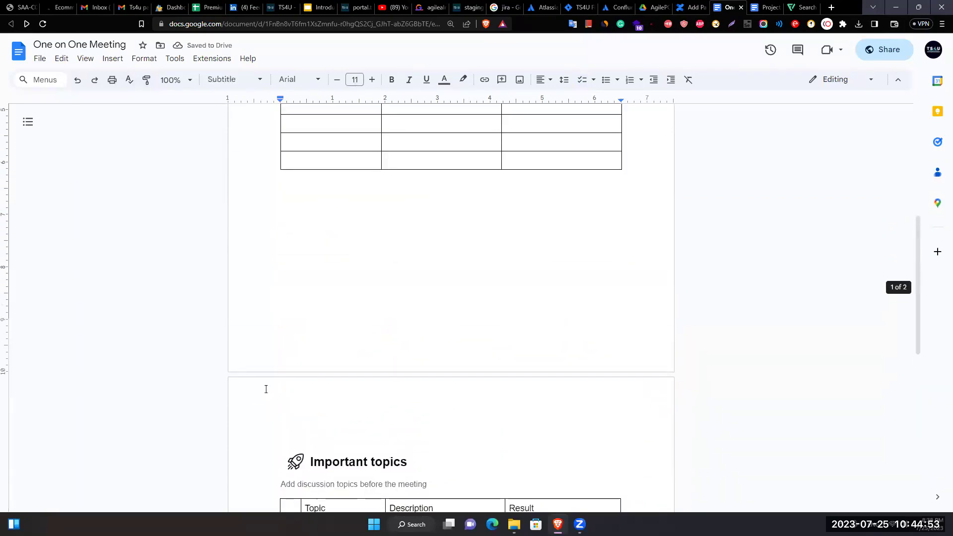
scroll(366, 368, "down", 7)
scroll(362, 364, "up", 13)
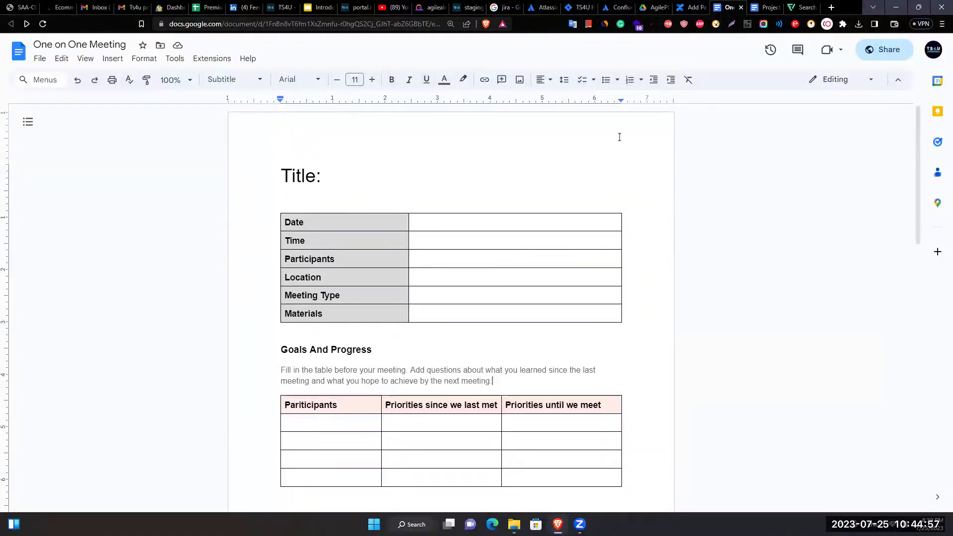
left_click(634, 128)
Add page numbers to the footer, starting at 1.
scroll(583, 191, "down", 7)
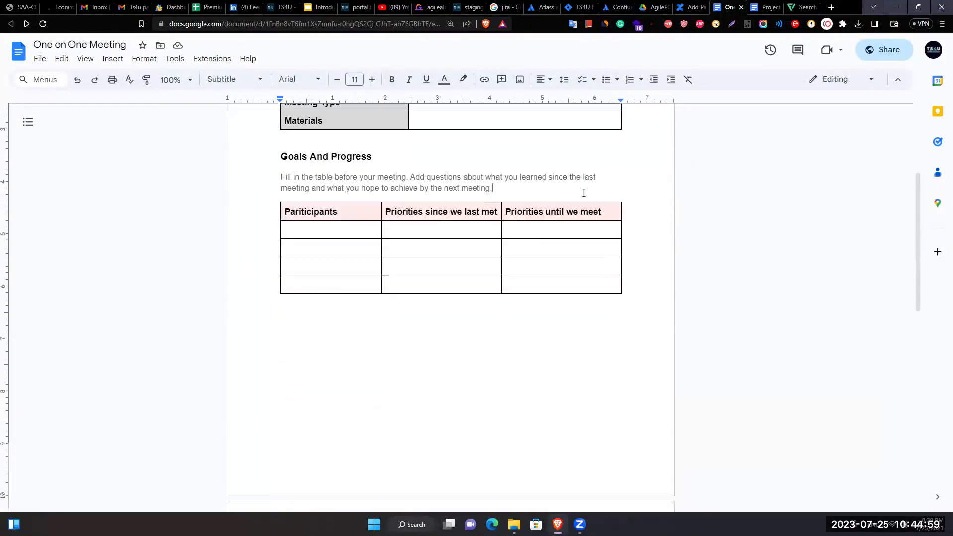
double_click(427, 327)
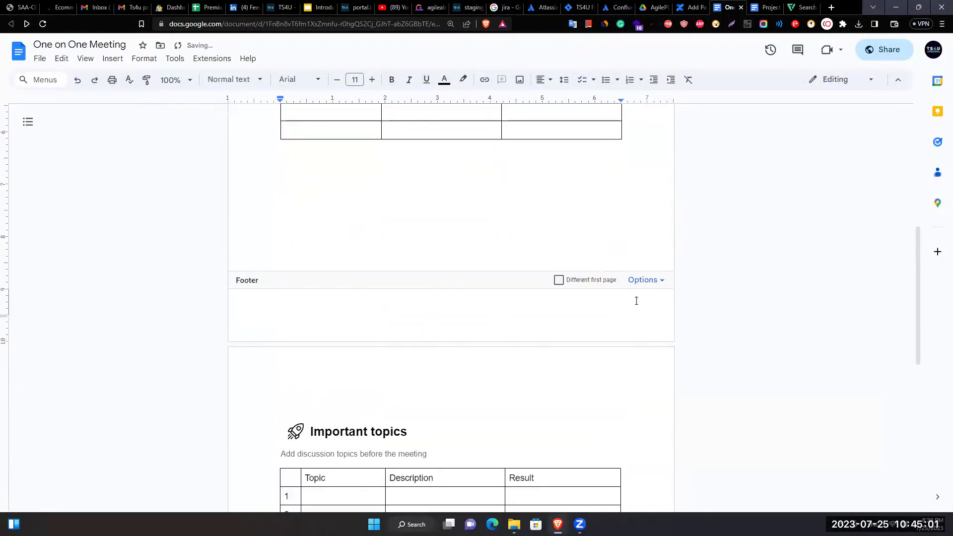
left_click(642, 280)
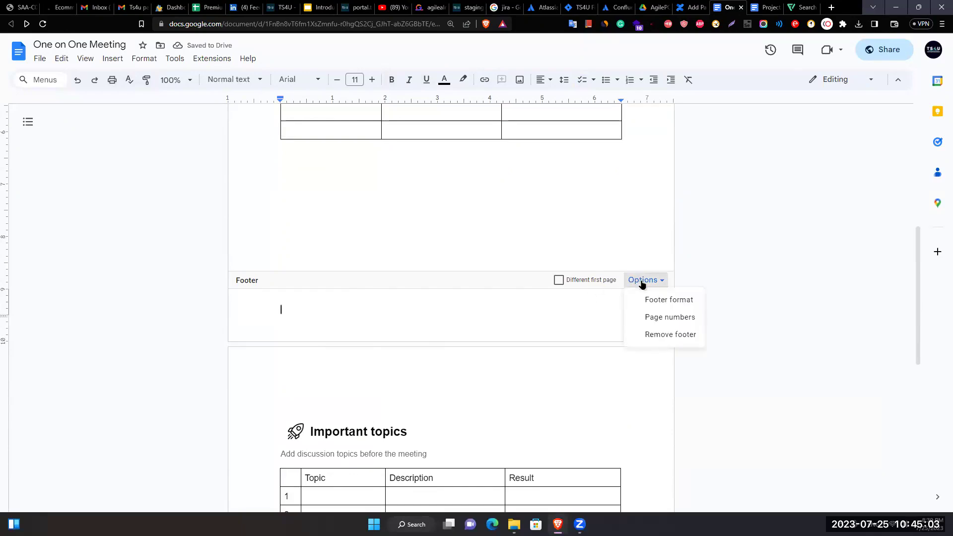
left_click(669, 319)
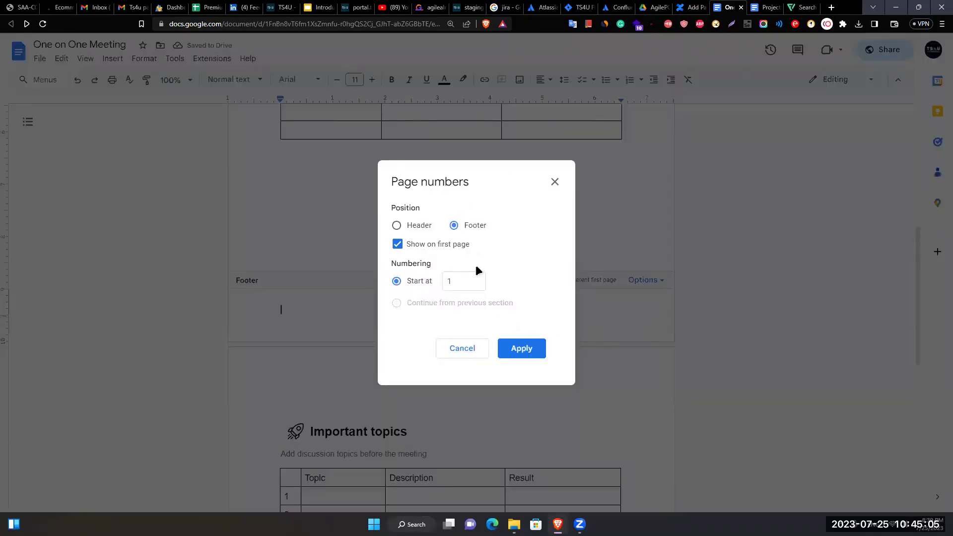
left_click(530, 350)
Centre the footer page number and enlarge it by one font size.
double_click(283, 310)
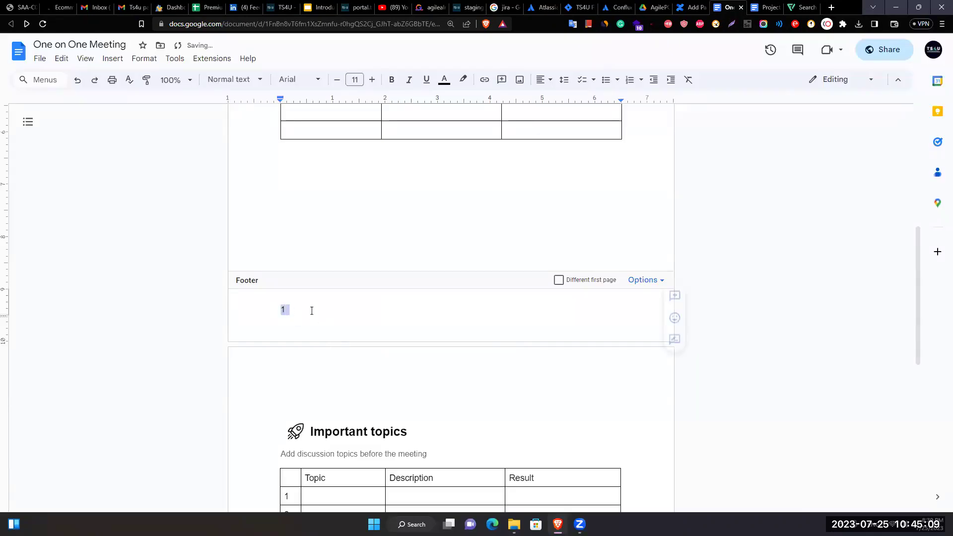
left_click(544, 79)
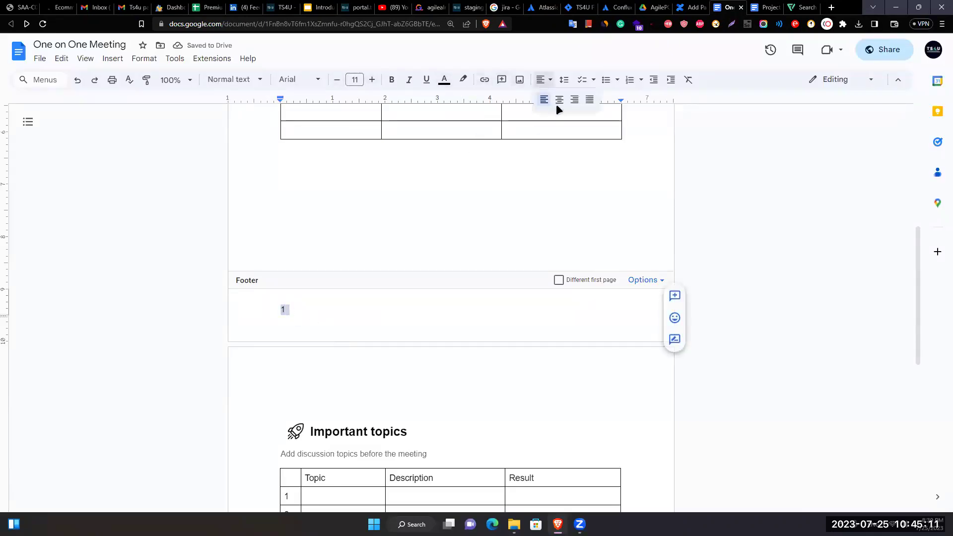
left_click(556, 103)
left_click(373, 80)
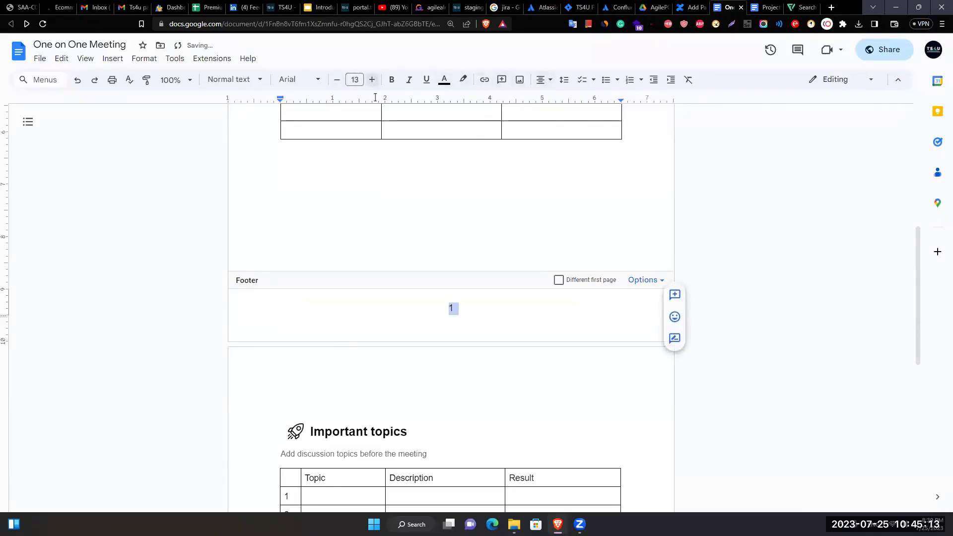
left_click(466, 267)
scroll(447, 380, "down", 1)
scroll(460, 393, "up", 8)
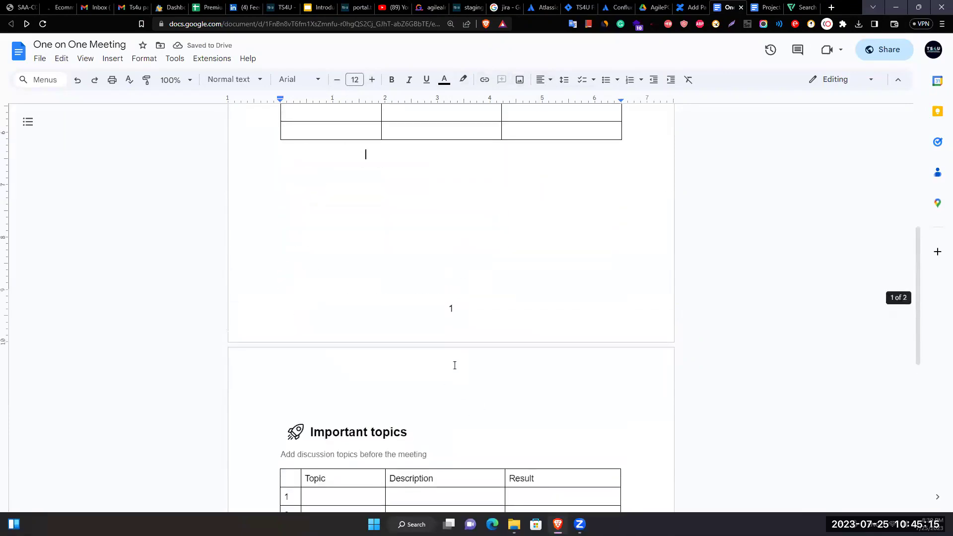
Dismiss the watermarks tip in the header and switch to the Flaticon tick mark results.
double_click(414, 128)
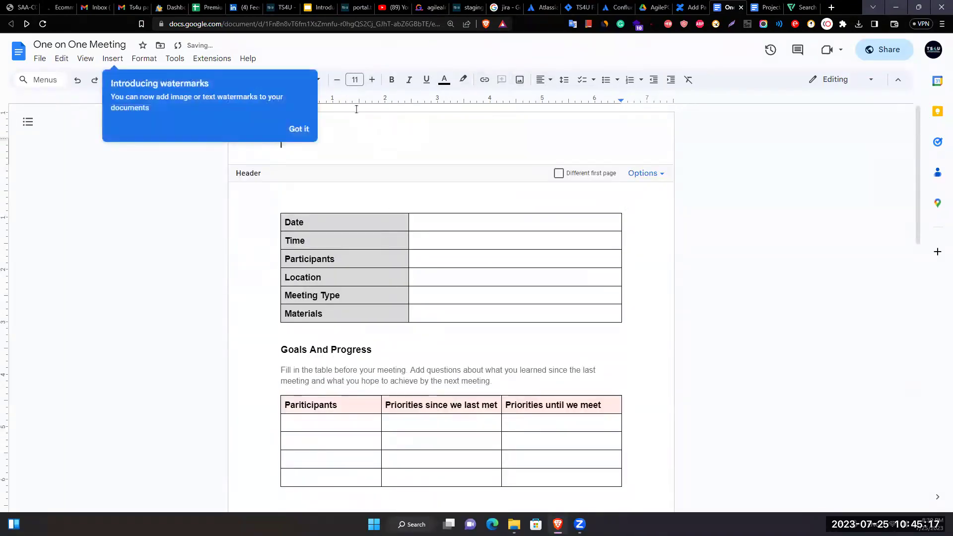
left_click(296, 129)
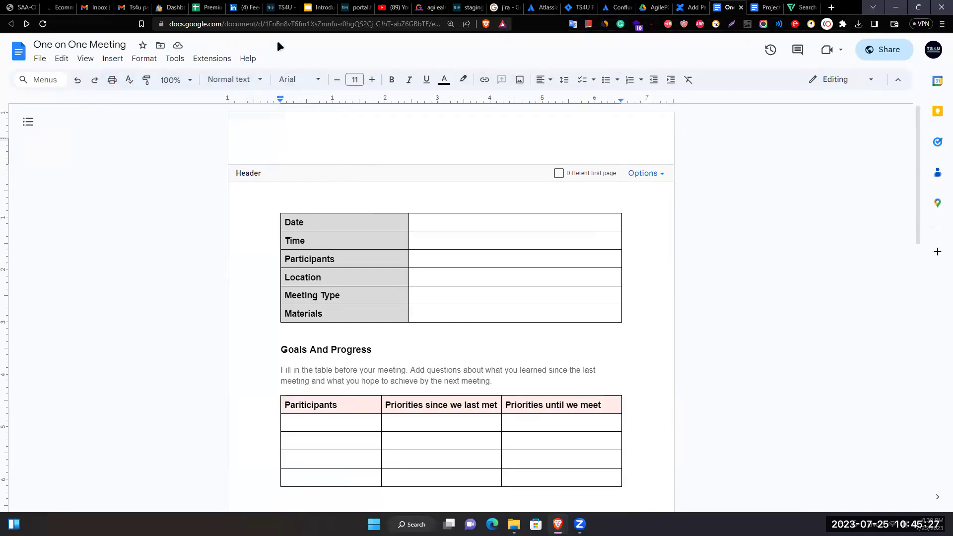
left_click(283, 7)
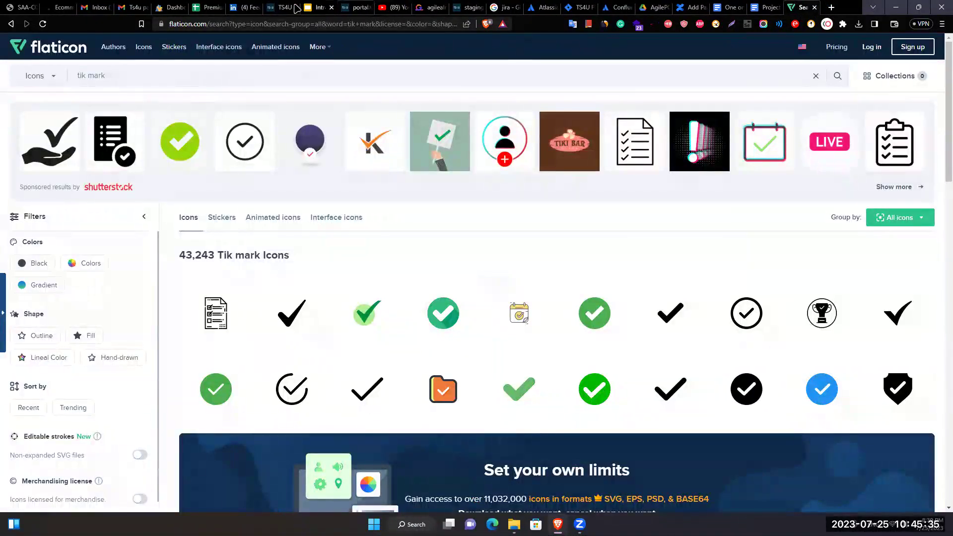
Save the TS4U sign-in page logo SVG as new-logo.svg in the icon for docs folder.
left_click(296, 8)
right_click(173, 79)
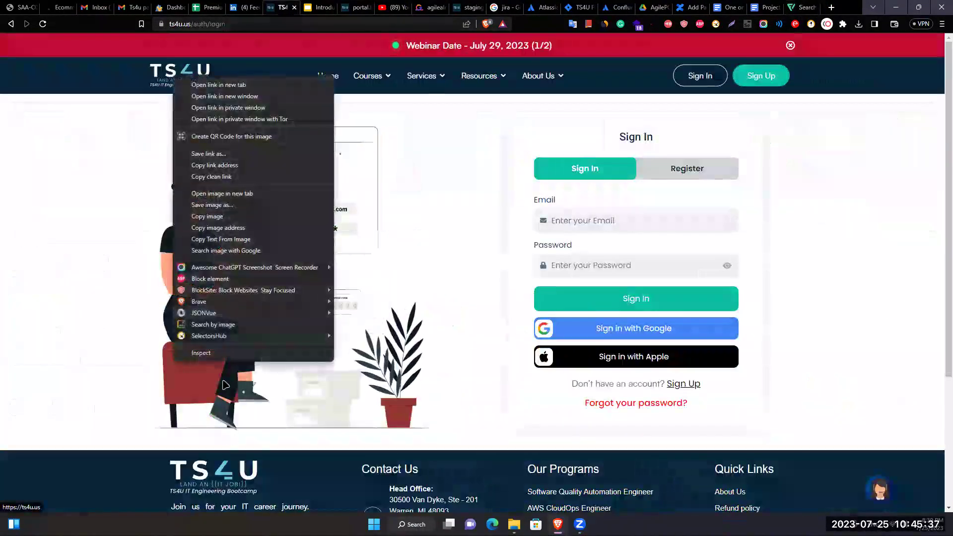
left_click(209, 352)
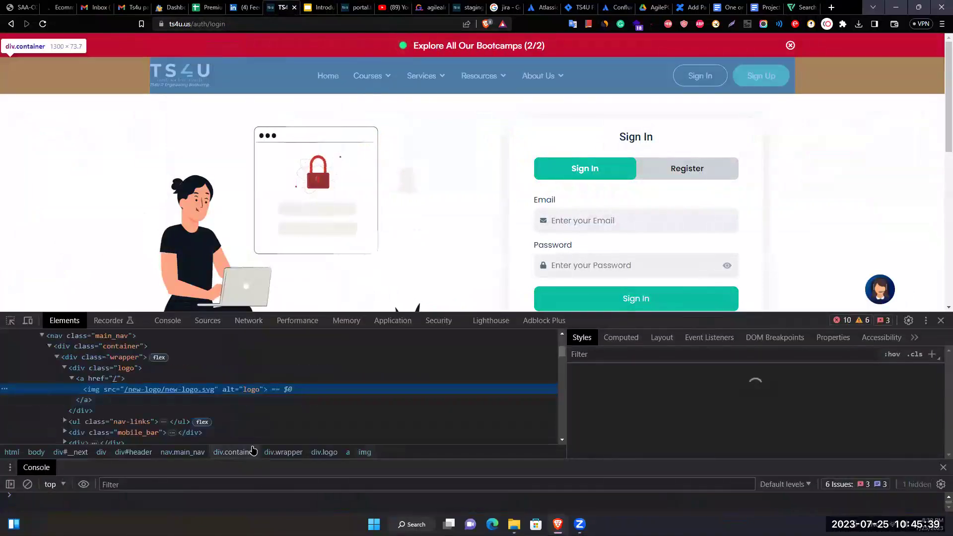
mouse_move(170, 393)
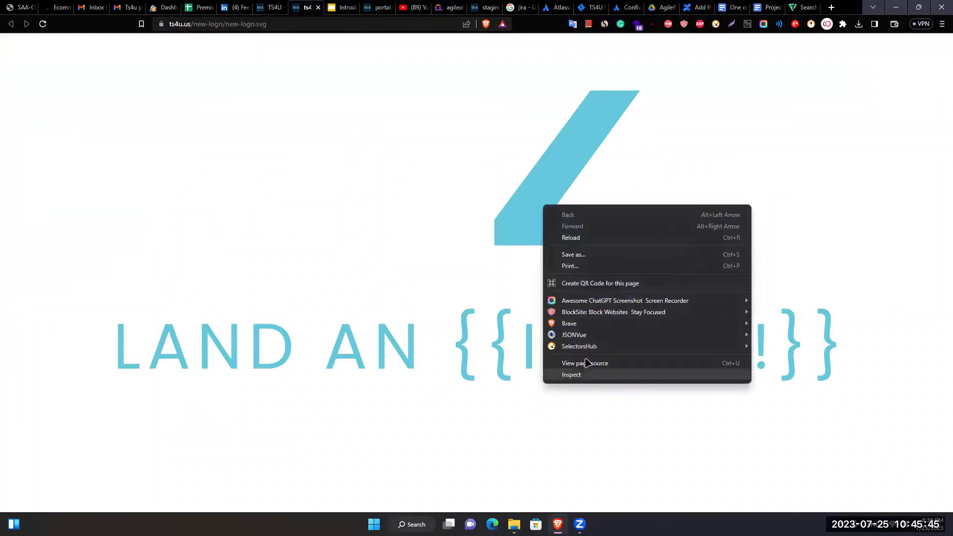
key("Escape")
key("ctrl+s")
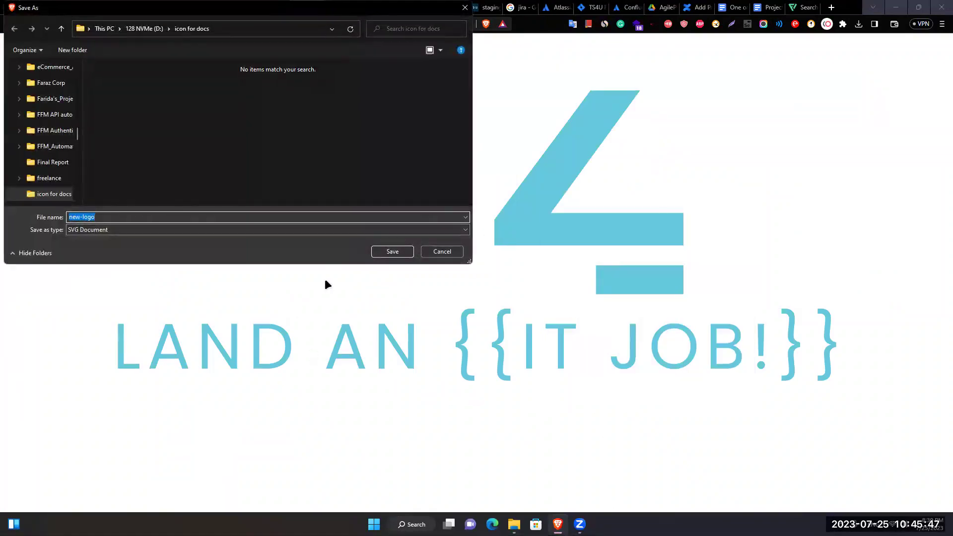
left_click(391, 252)
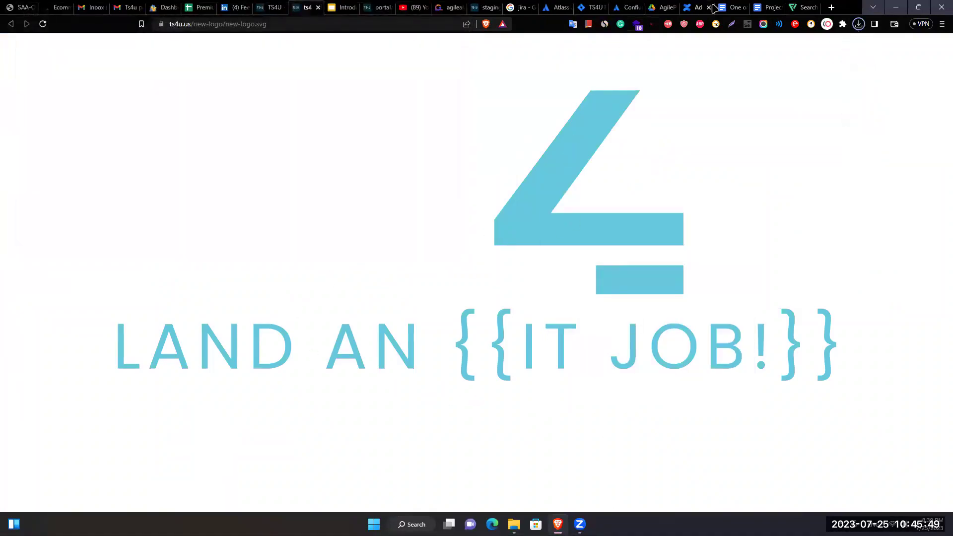
Back in One on One Meeting, check the header format settings and cancel without changes.
left_click(734, 7)
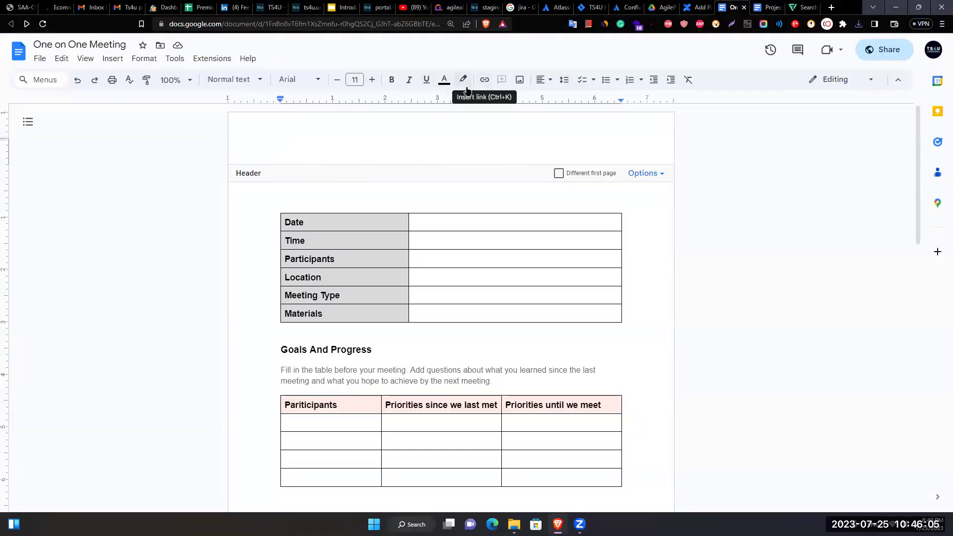
left_click(640, 173)
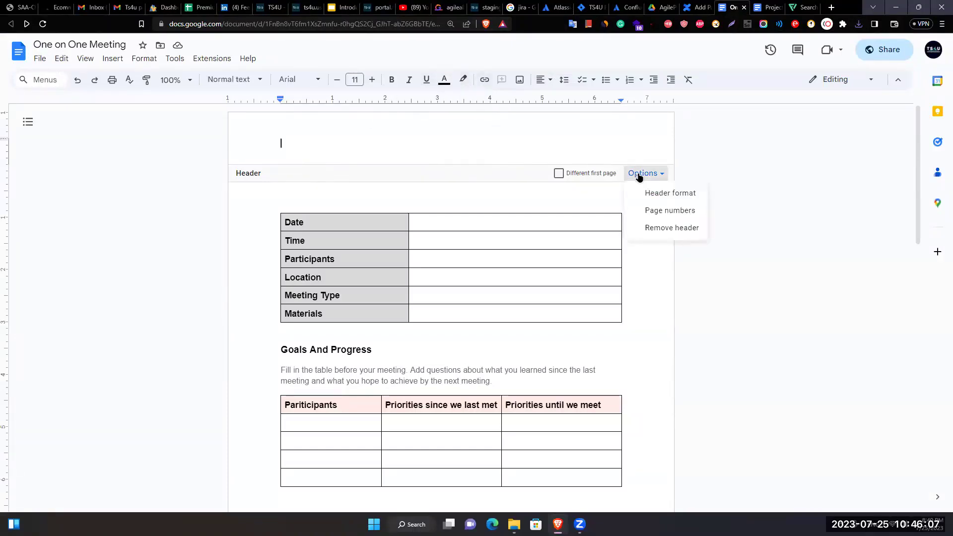
left_click(643, 192)
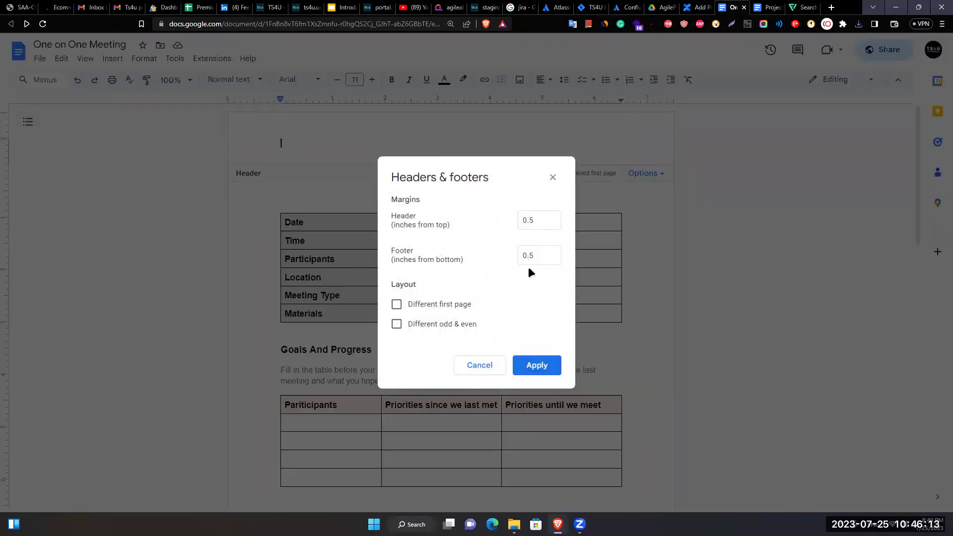
left_click(467, 371)
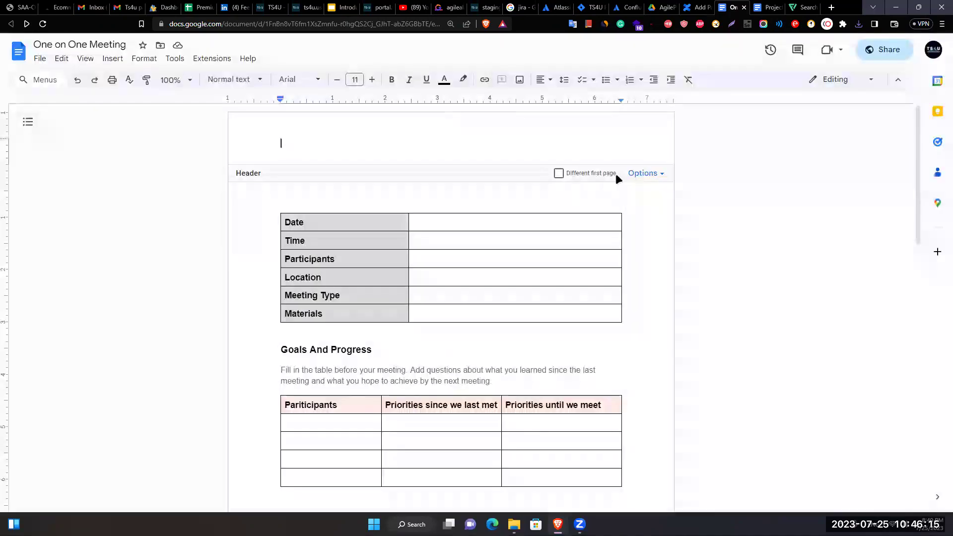
left_click(632, 177)
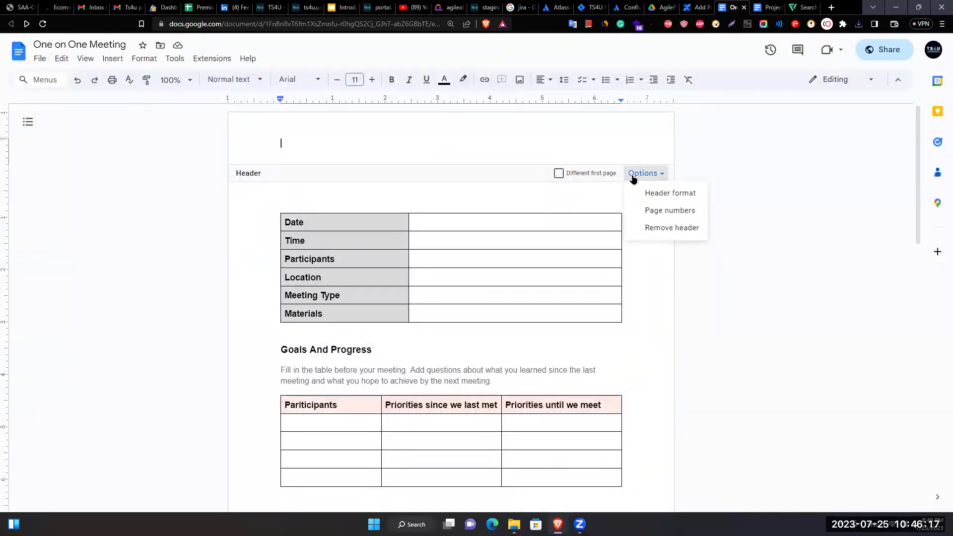
left_click(632, 176)
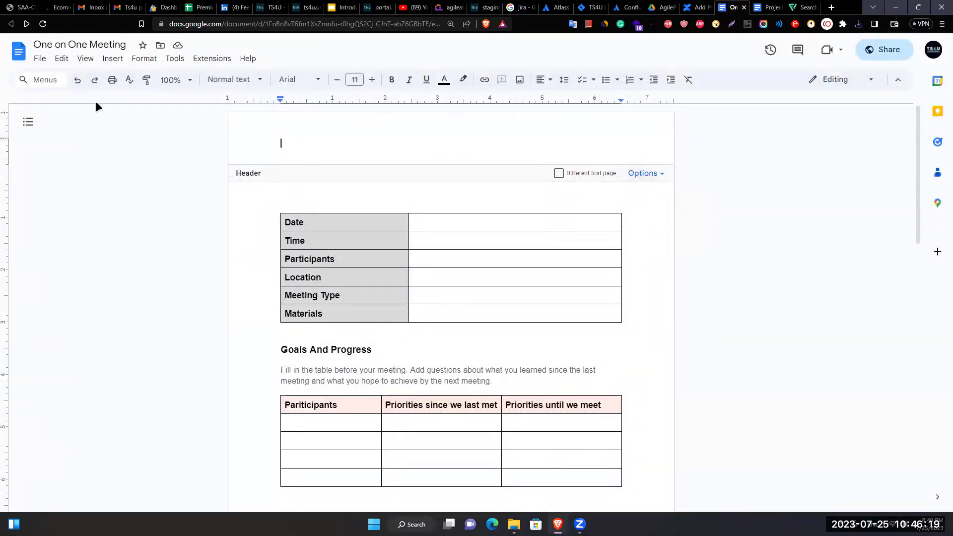
Start a new drawing and draw a wide rectangle across the canvas.
left_click(111, 58)
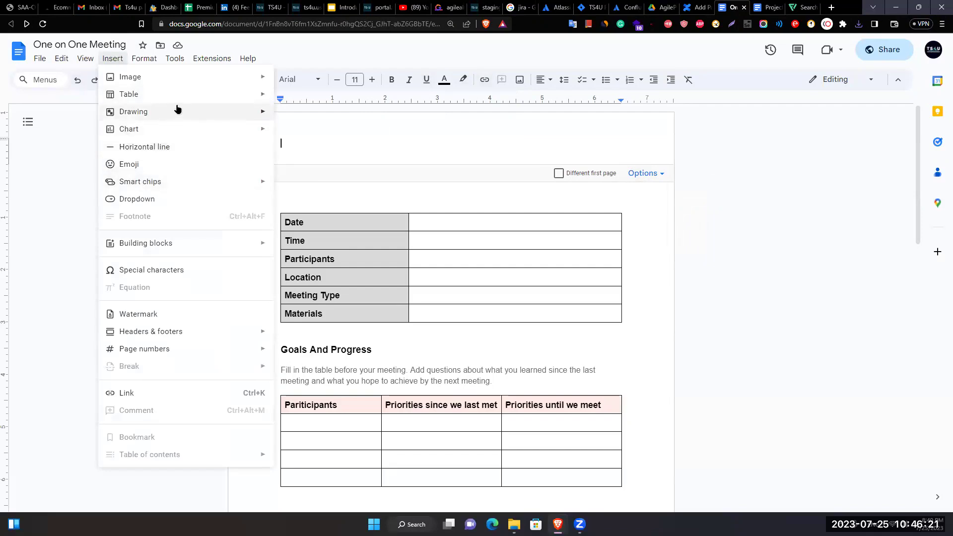
mouse_move(179, 104)
mouse_move(188, 126)
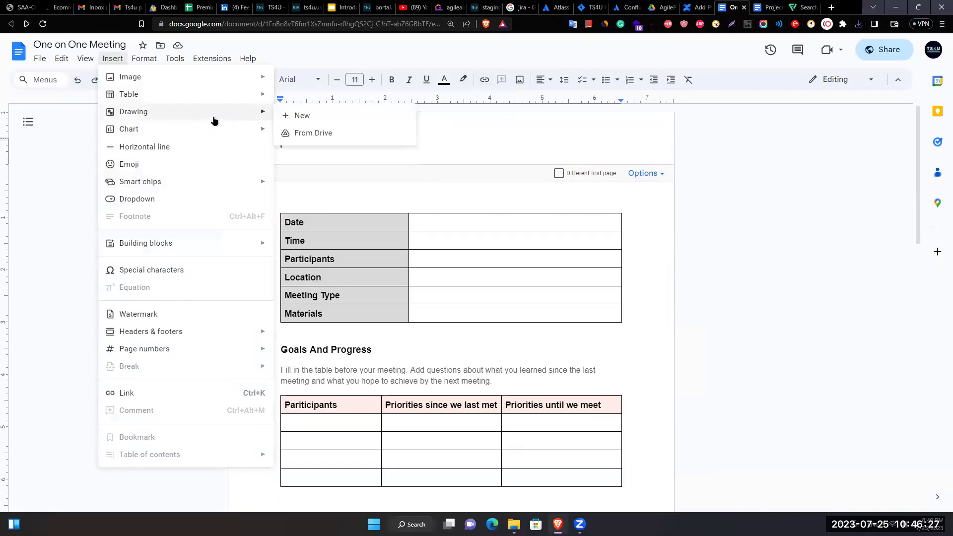
left_click(302, 117)
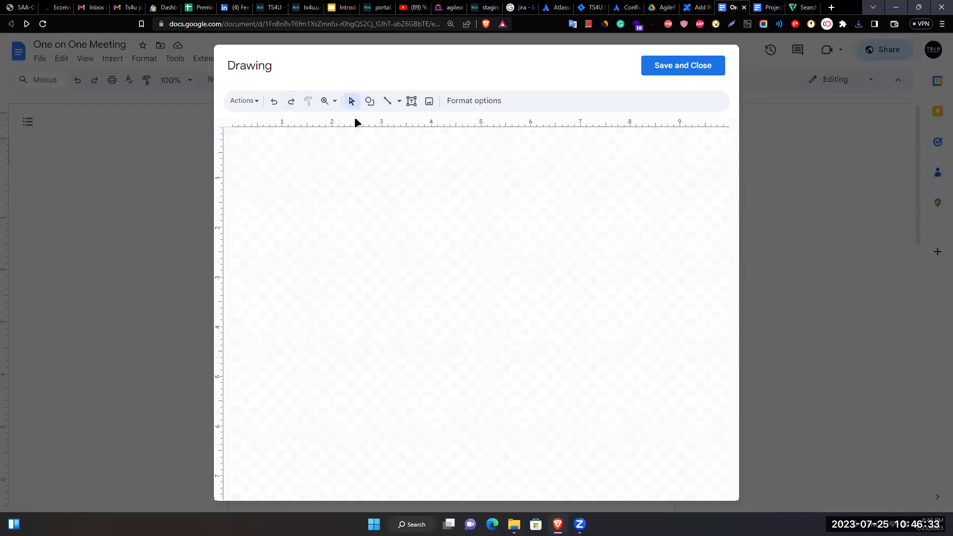
left_click(369, 101)
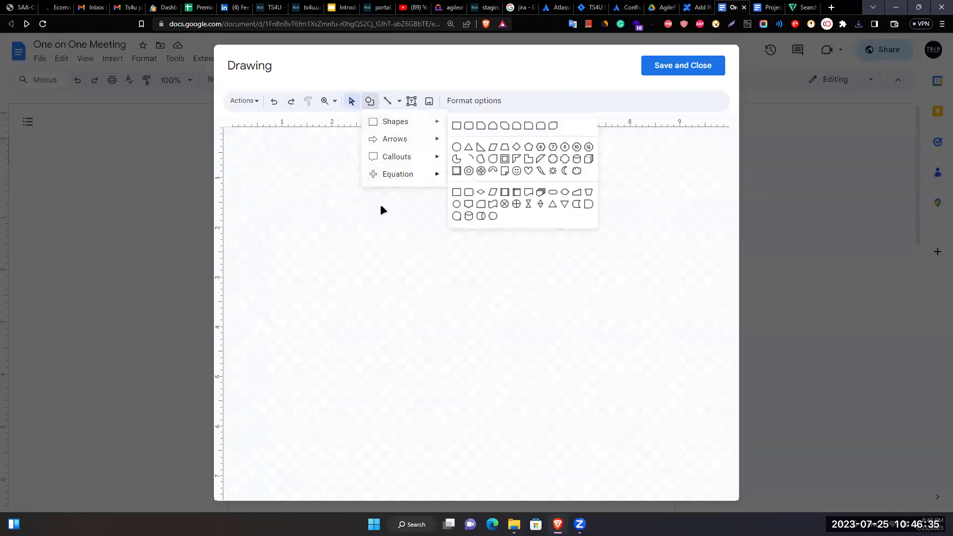
left_click(454, 126)
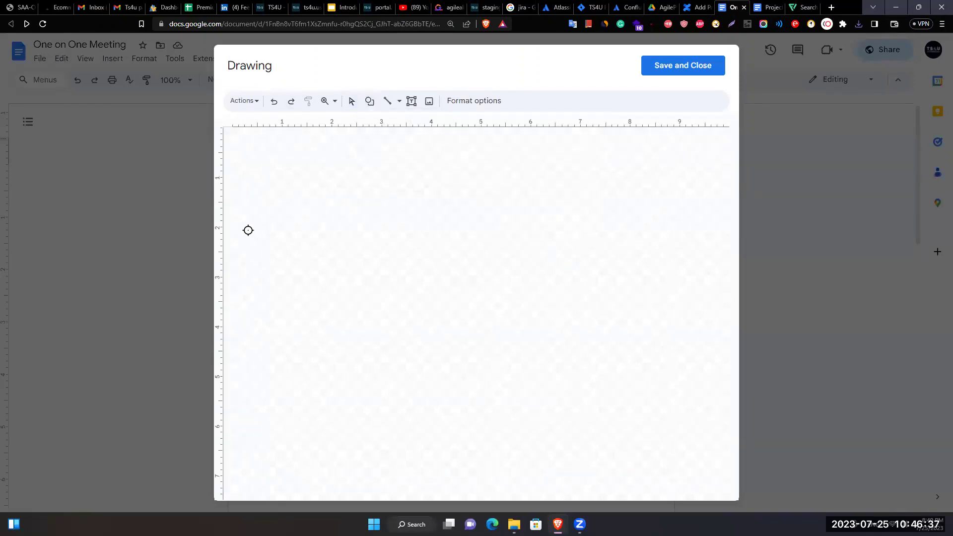
left_click_drag(233, 214, 732, 288)
left_click_drag(473, 244, 459, 245)
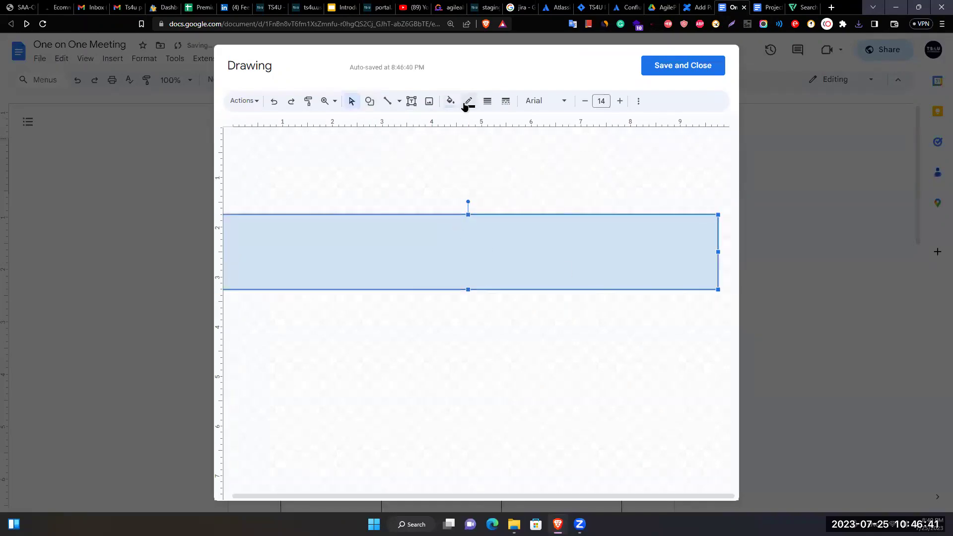
Fill the rectangle with dark teal and centre it on the canvas.
left_click(454, 104)
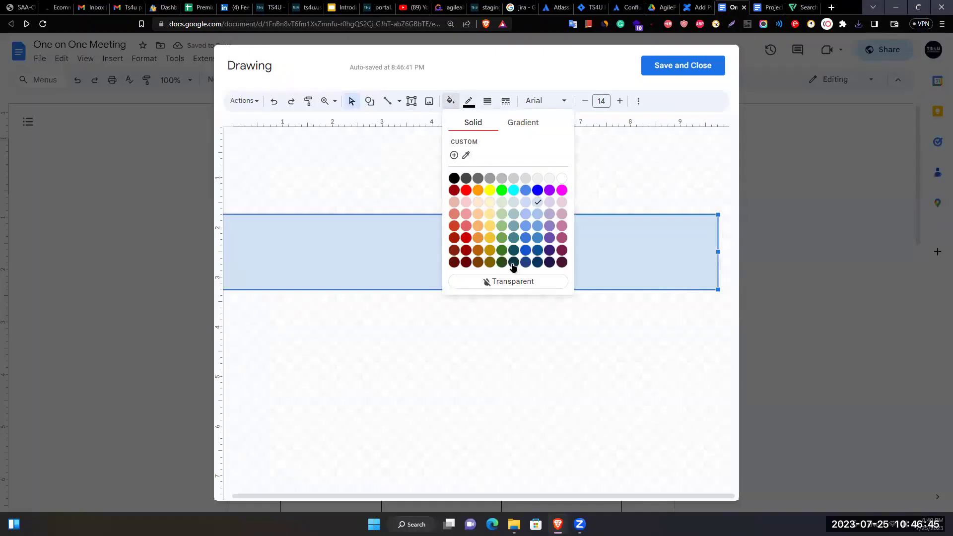
left_click(513, 264)
left_click(489, 304)
left_click_drag(496, 271, 495, 270)
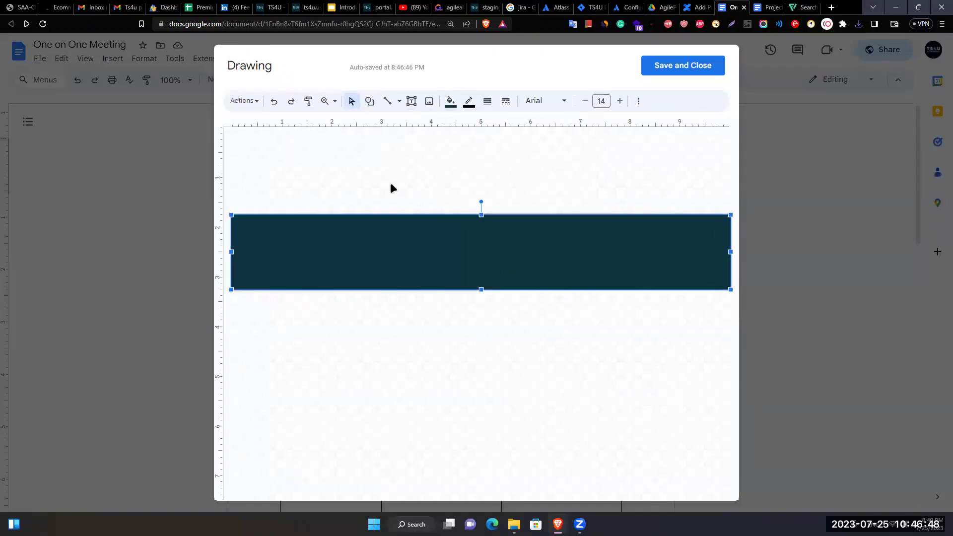
Place the banner drawing into the header, enlarge it, and save it back.
left_click(654, 70)
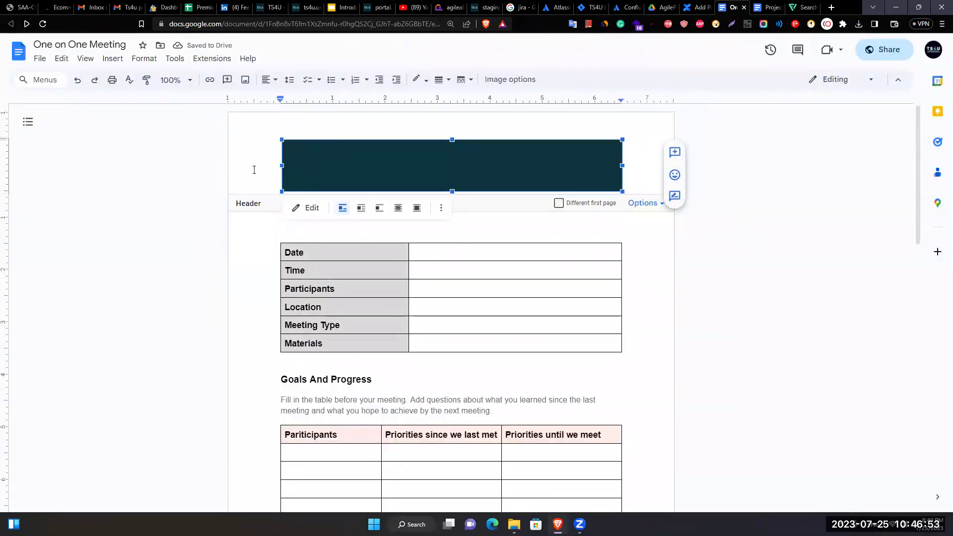
left_click_drag(280, 137, 168, 121)
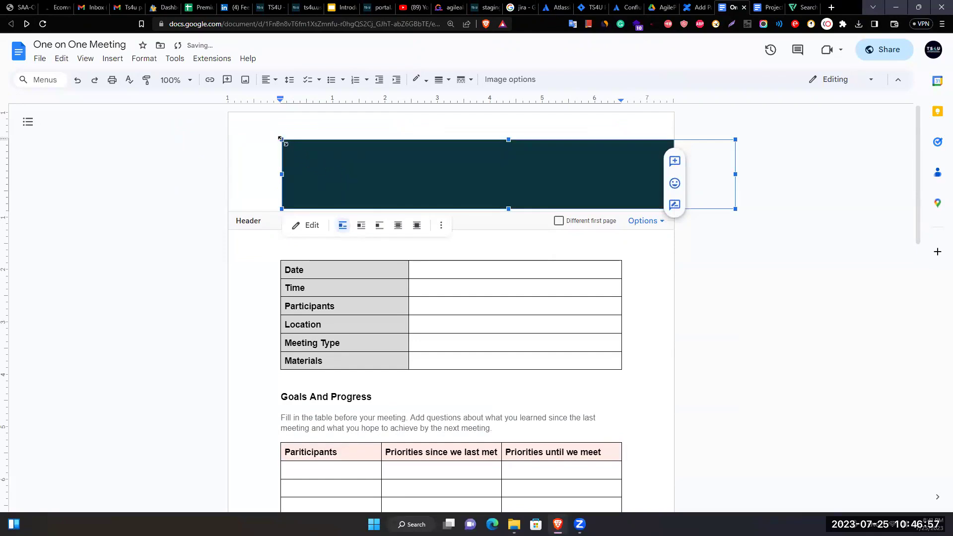
double_click(380, 174)
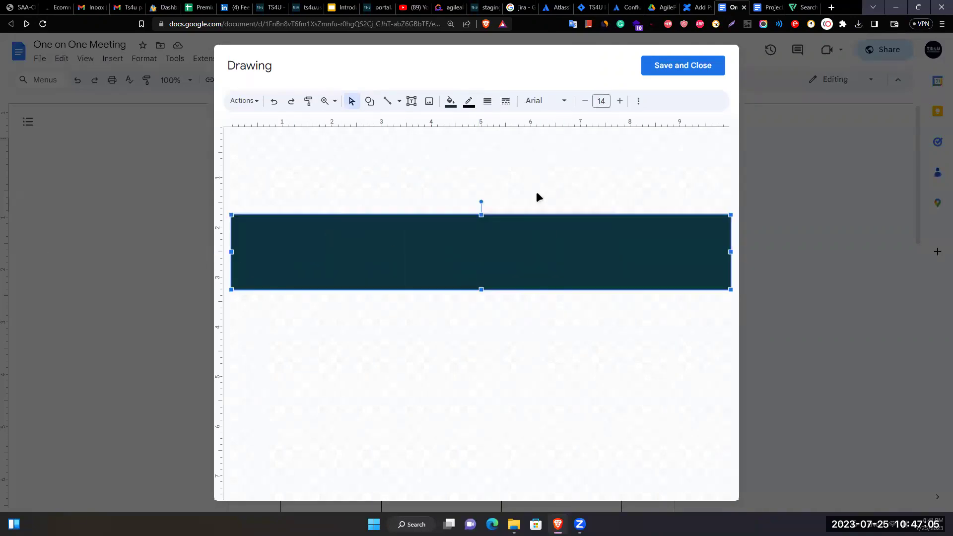
left_click(680, 65)
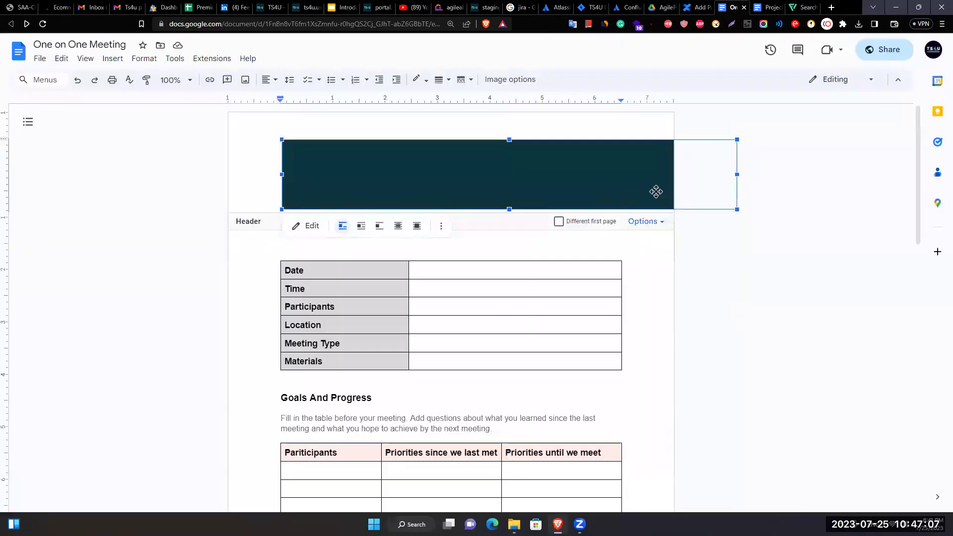
Shrink the header banner to about half size, set it behind text, and move it upper right.
left_click(308, 177)
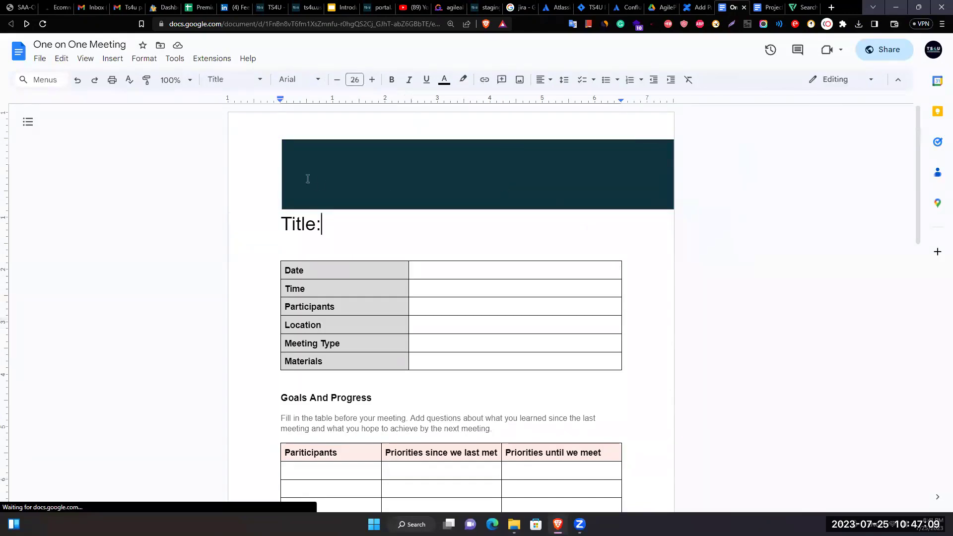
double_click(282, 155)
left_click_drag(281, 139, 481, 170)
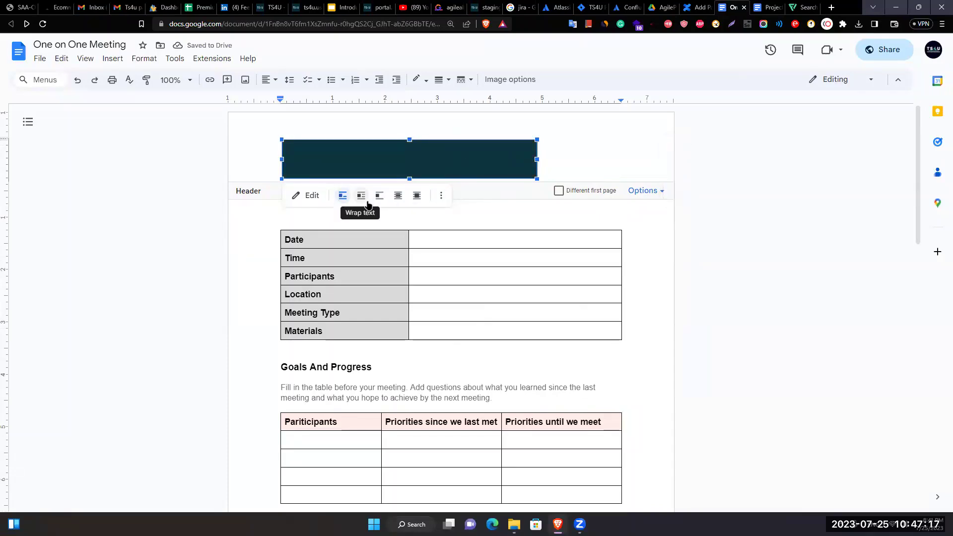
left_click(398, 195)
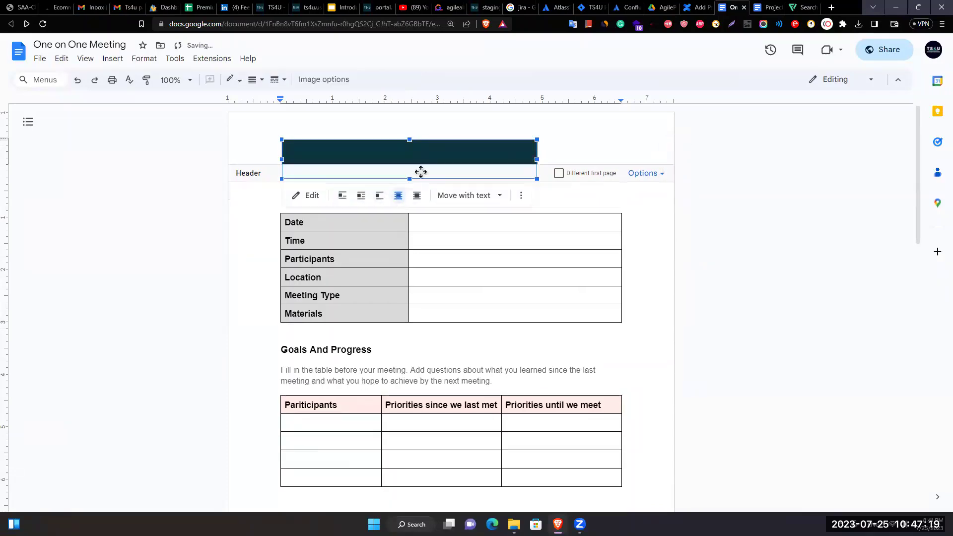
left_click_drag(421, 172, 583, 125)
Return to the document body and put the cursor at the end of 'Title:'.
left_click(739, 136)
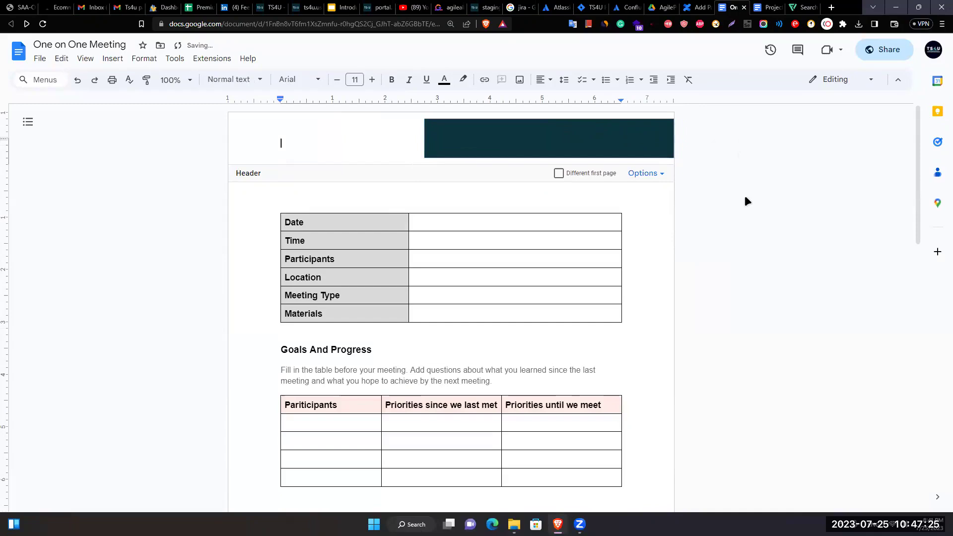
left_click(744, 195)
key("Down")
key("Tab")
key("Down")
key("Down")
key("Up")
key("Up")
key("Up")
key("Up")
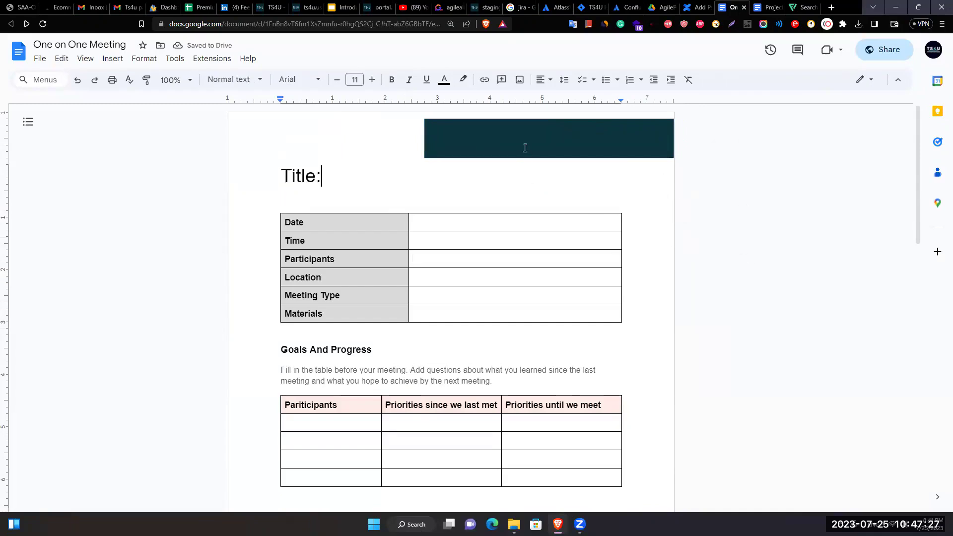
Select the header banner and look through Insert options and its size settings without changes.
left_click(525, 148)
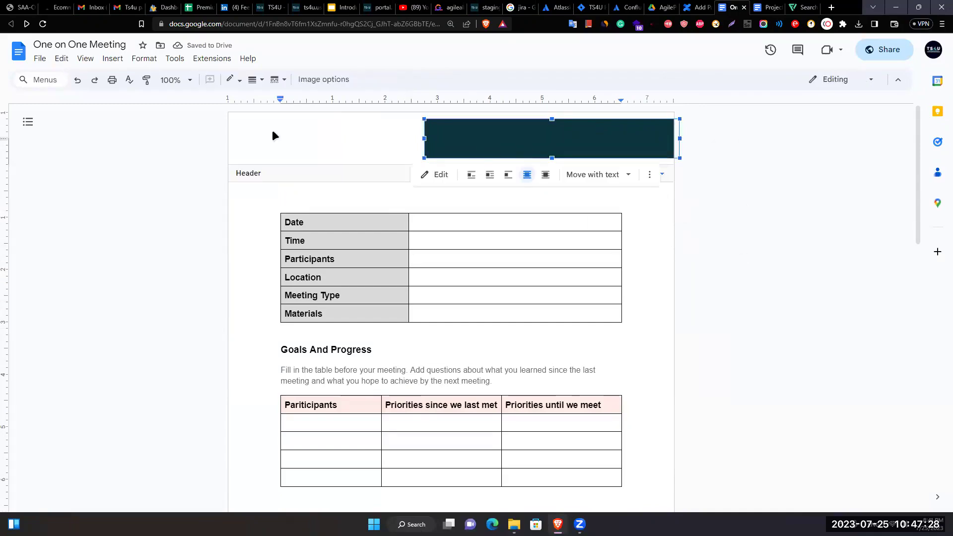
left_click(113, 58)
left_click(699, 239)
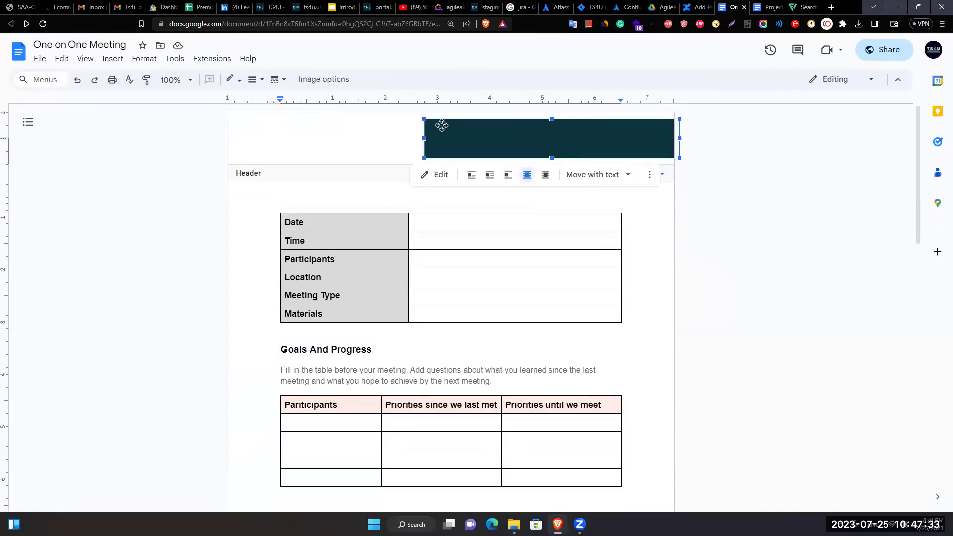
left_click(324, 80)
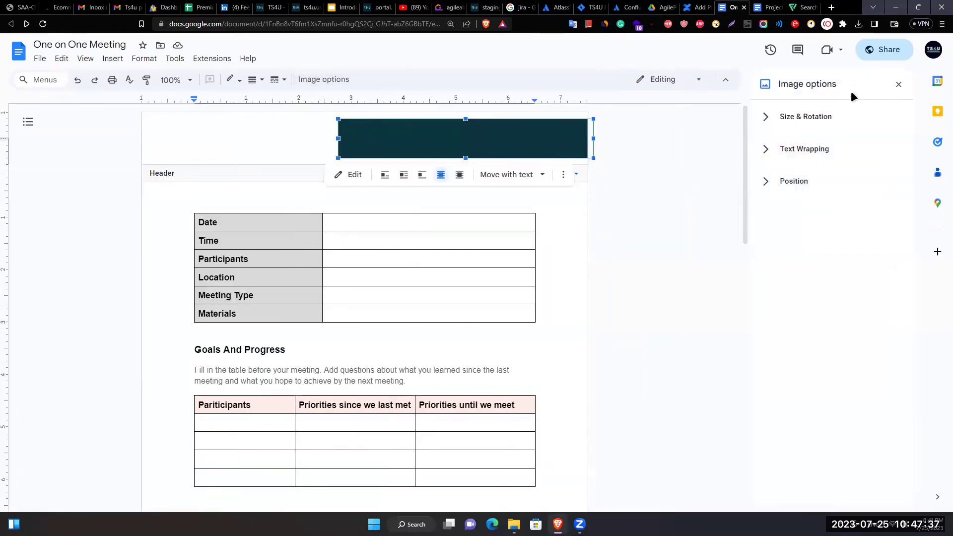
left_click(898, 84)
Reselect the header banner and open it in the drawing editor.
left_click(742, 252)
left_click(599, 134)
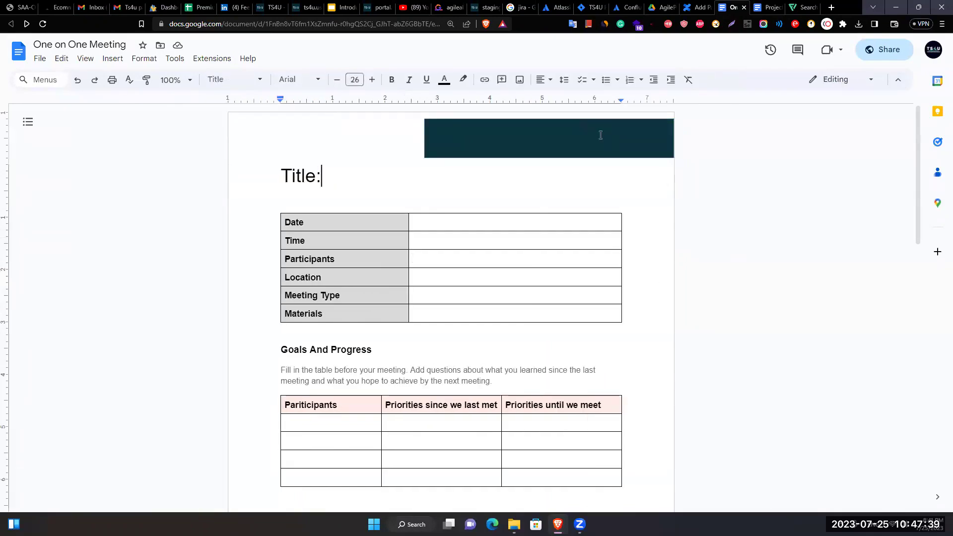
left_click(601, 135)
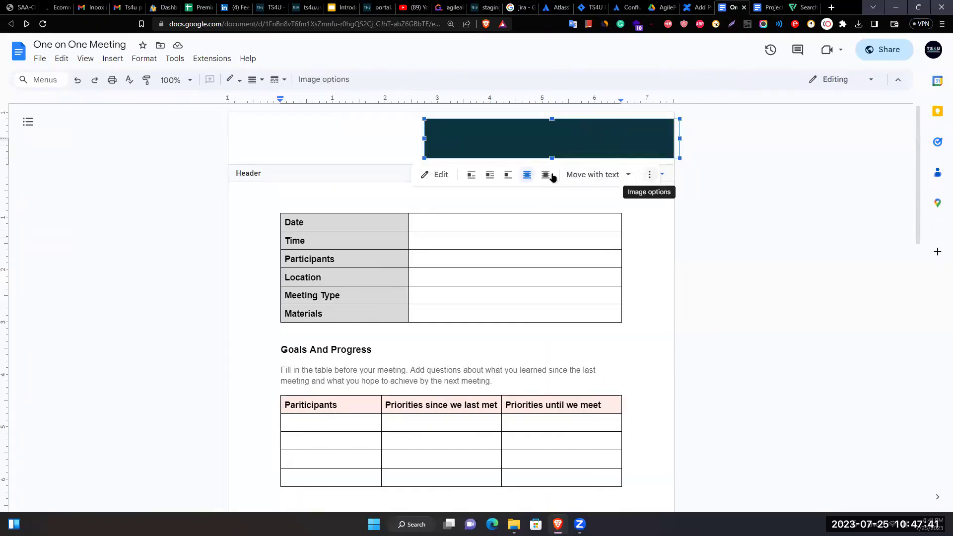
left_click(427, 175)
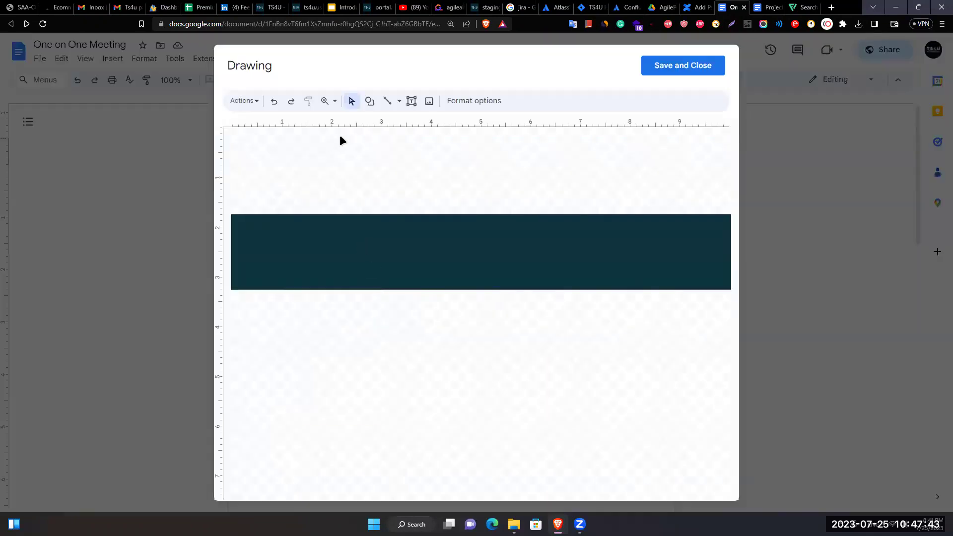
left_click(430, 102)
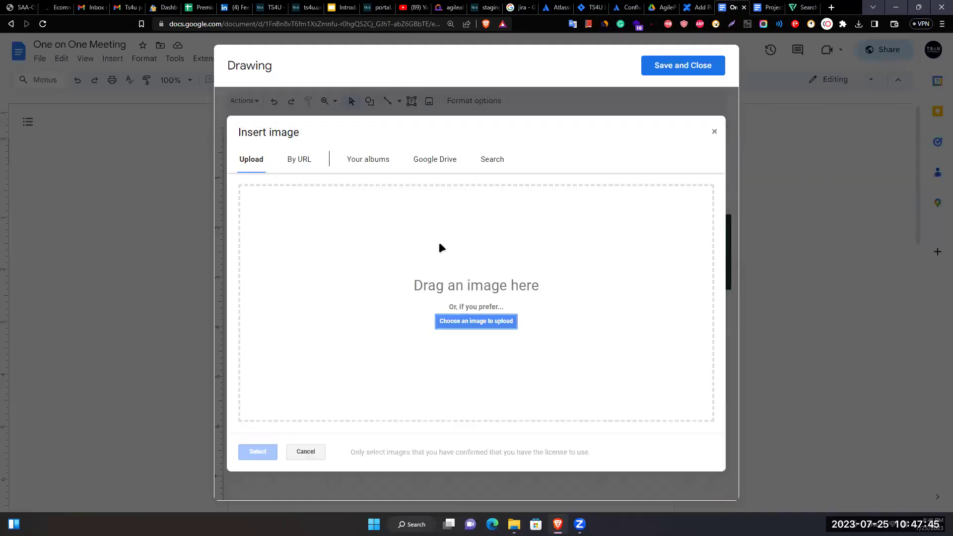
left_click(446, 323)
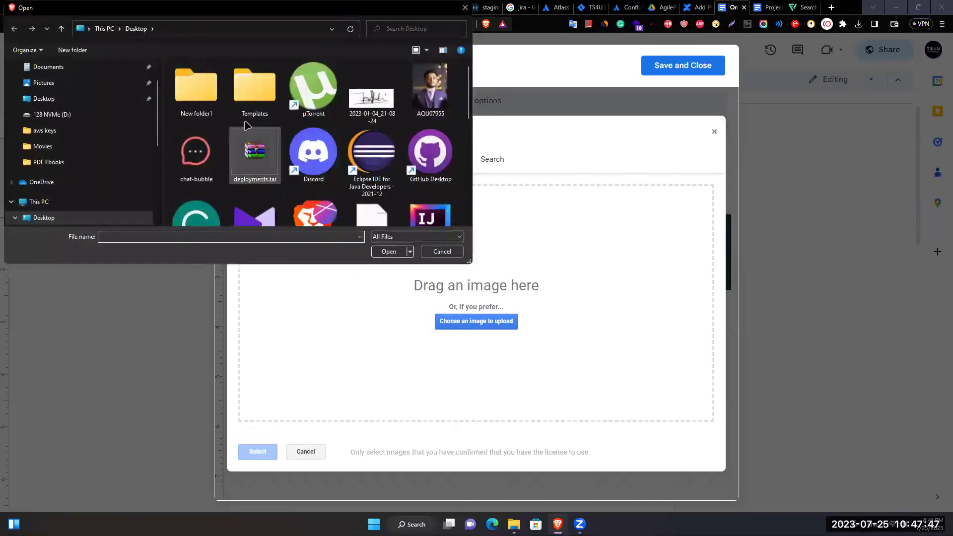
left_click(74, 114)
scroll(360, 144, "down", 1)
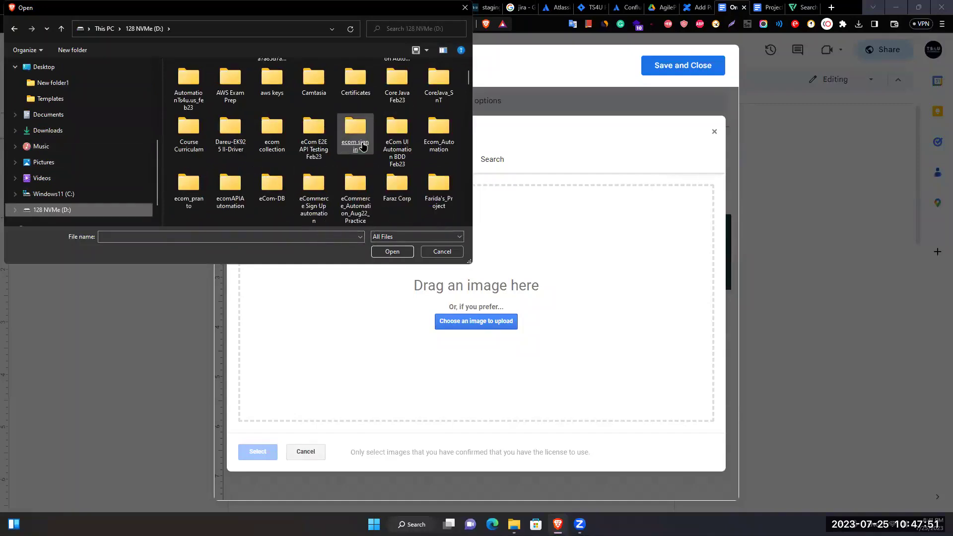
left_click(361, 144)
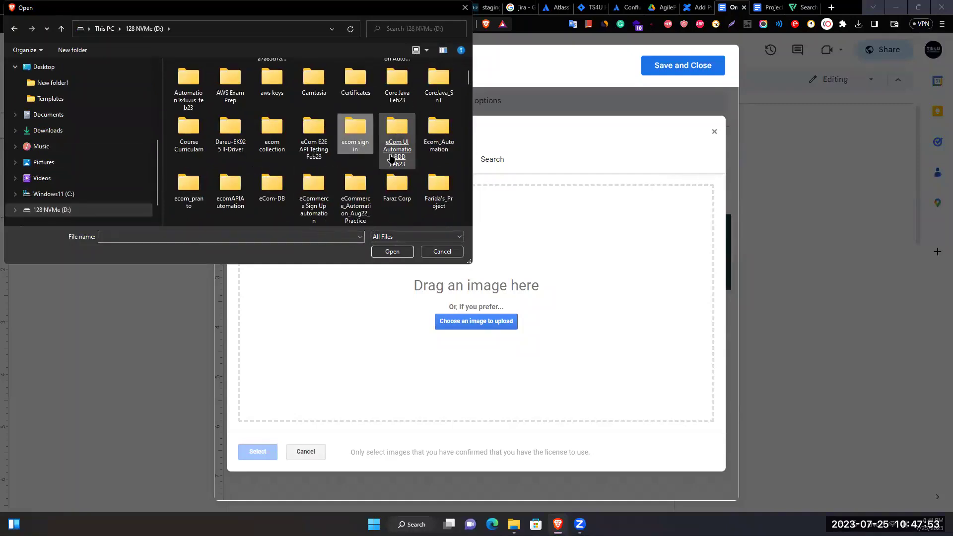
left_click(391, 158)
scroll(391, 158, "down", 3)
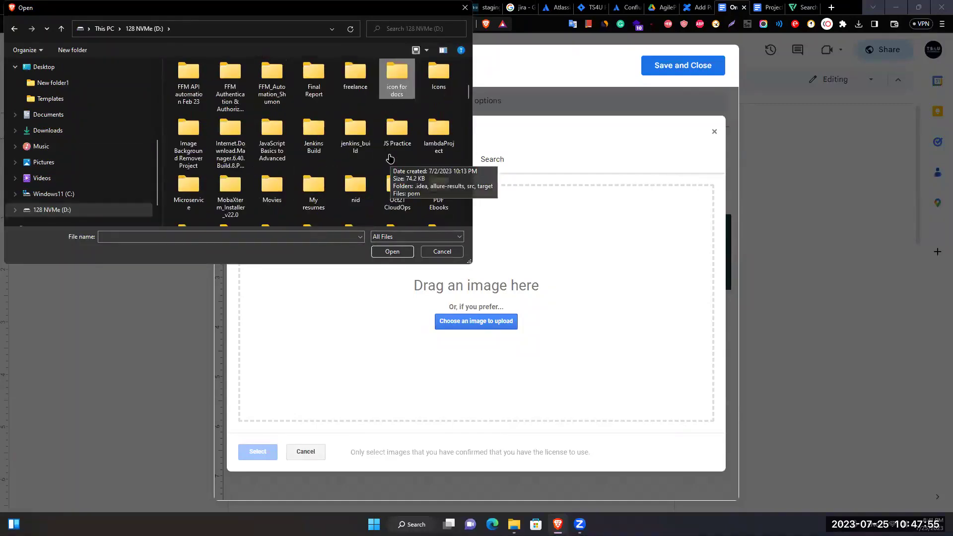
double_click(397, 84)
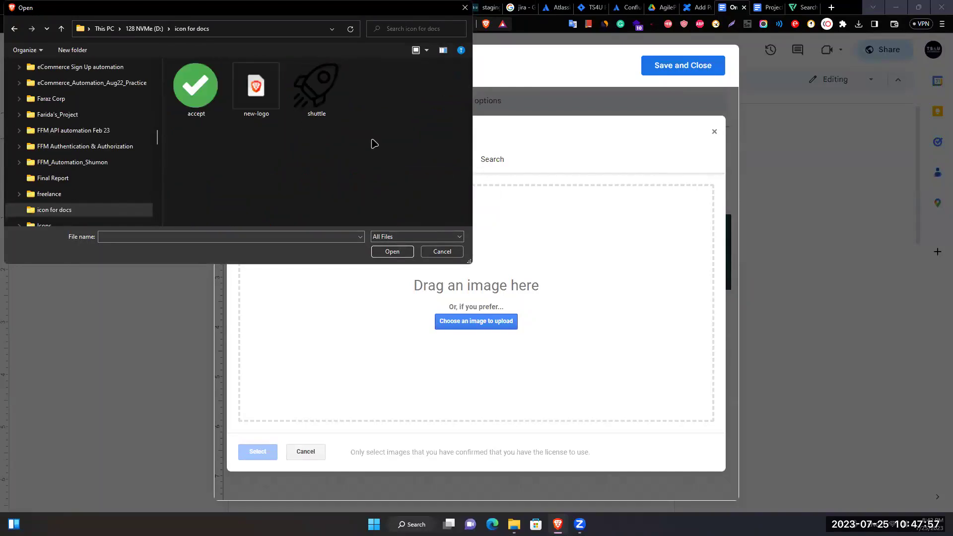
left_click(249, 96)
left_click(395, 249)
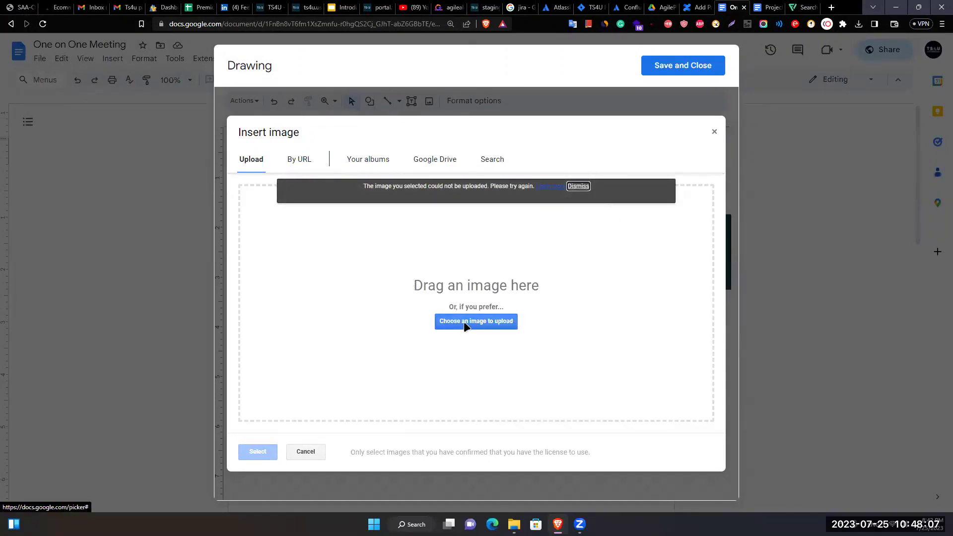
left_click(302, 160)
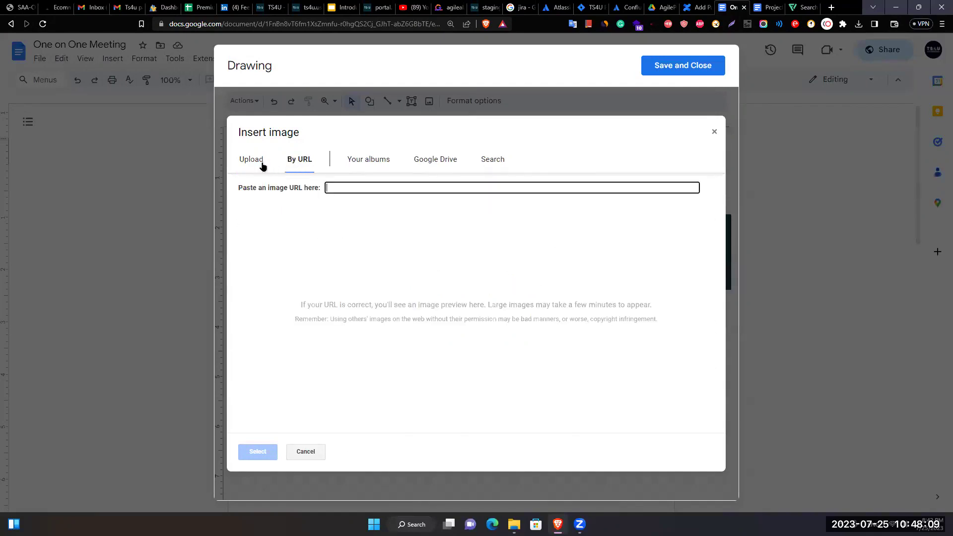
left_click(713, 132)
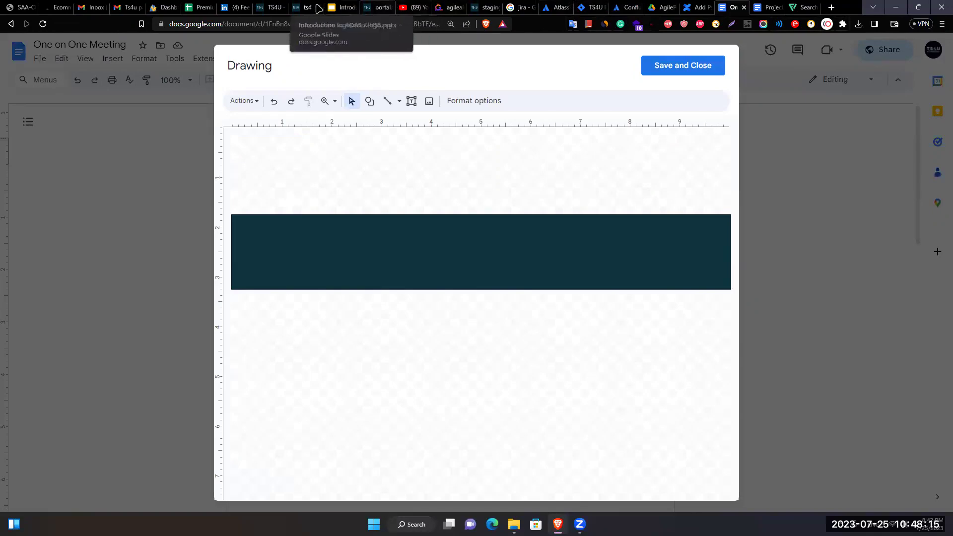
Close the new-logo.svg tab, capture a selected area around the TS4U header logo, and copy it.
left_click(296, 8)
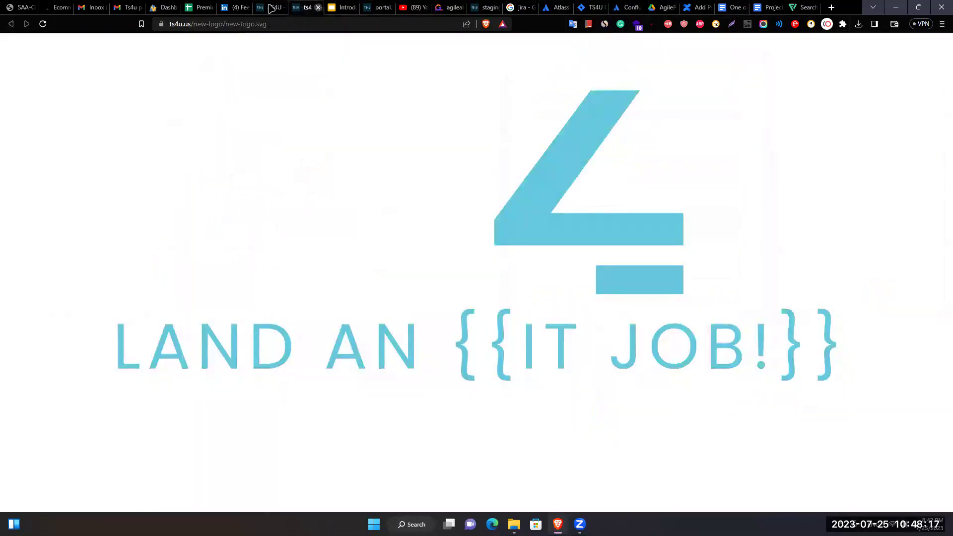
left_click(318, 7)
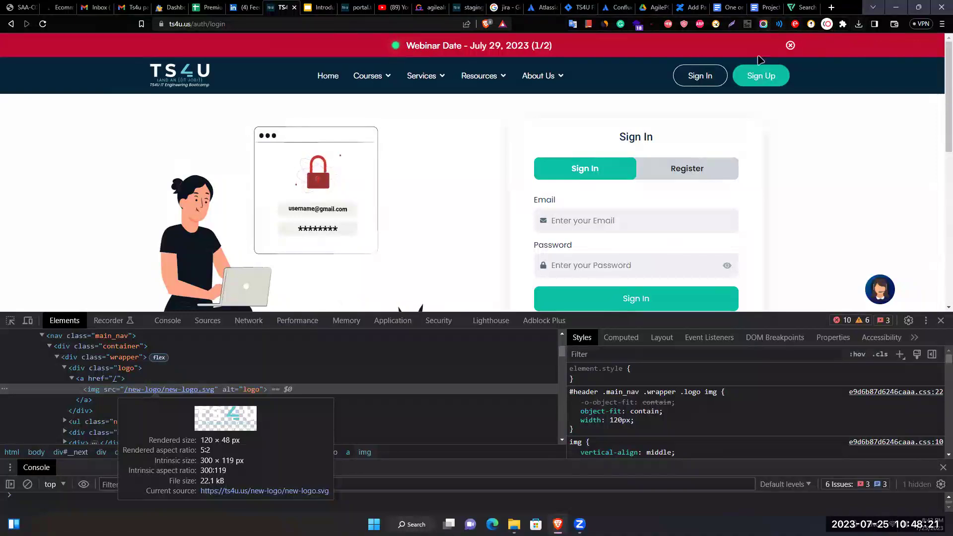
left_click(762, 24)
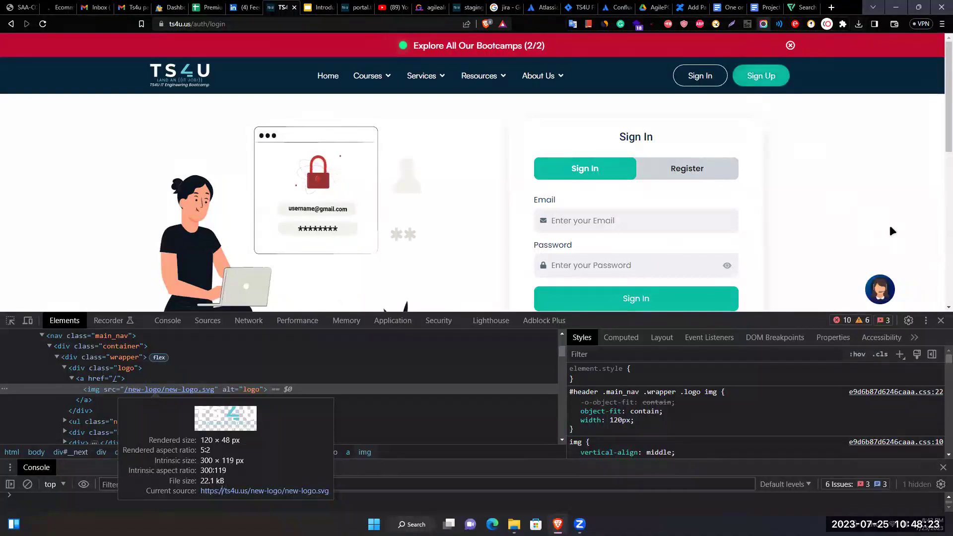
key("F12")
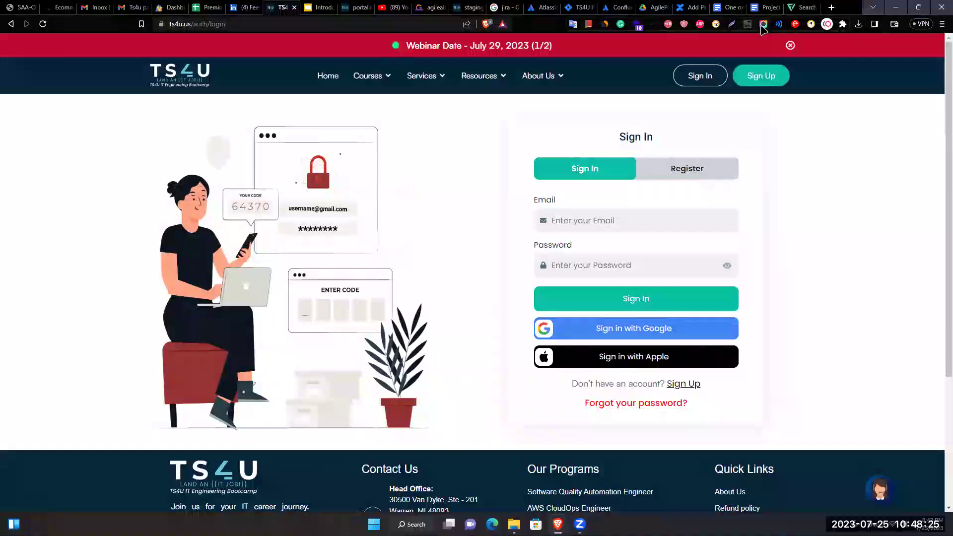
left_click(762, 24)
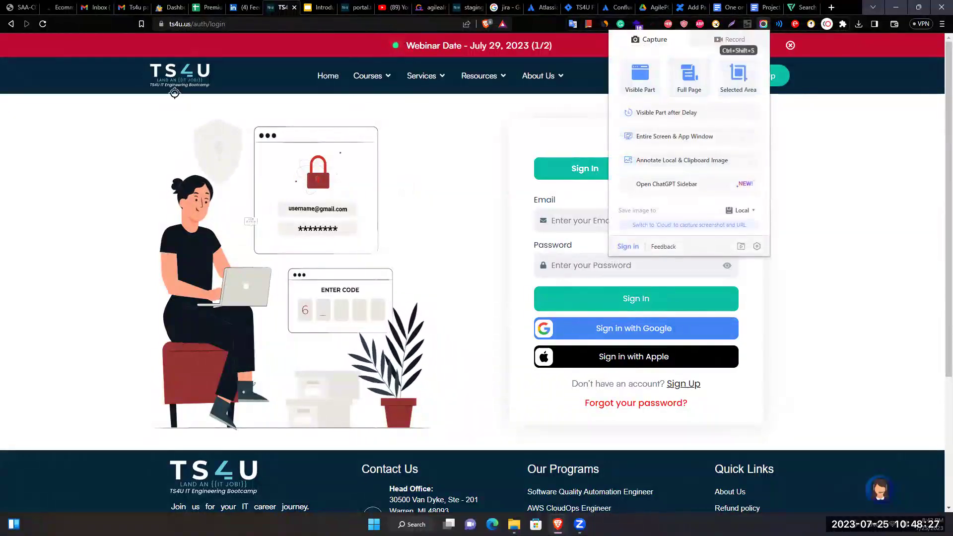
left_click(737, 75)
left_click_drag(137, 60, 317, 92)
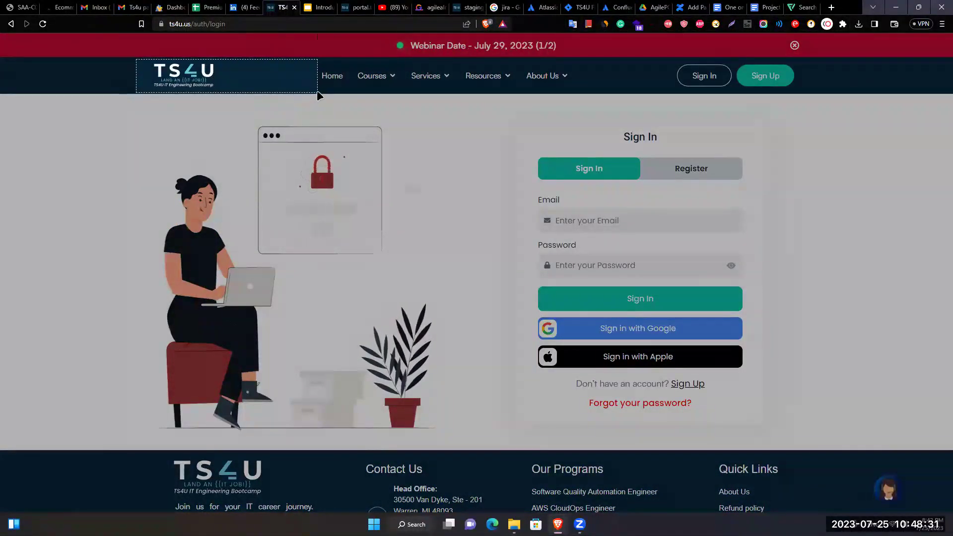
left_click(335, 74)
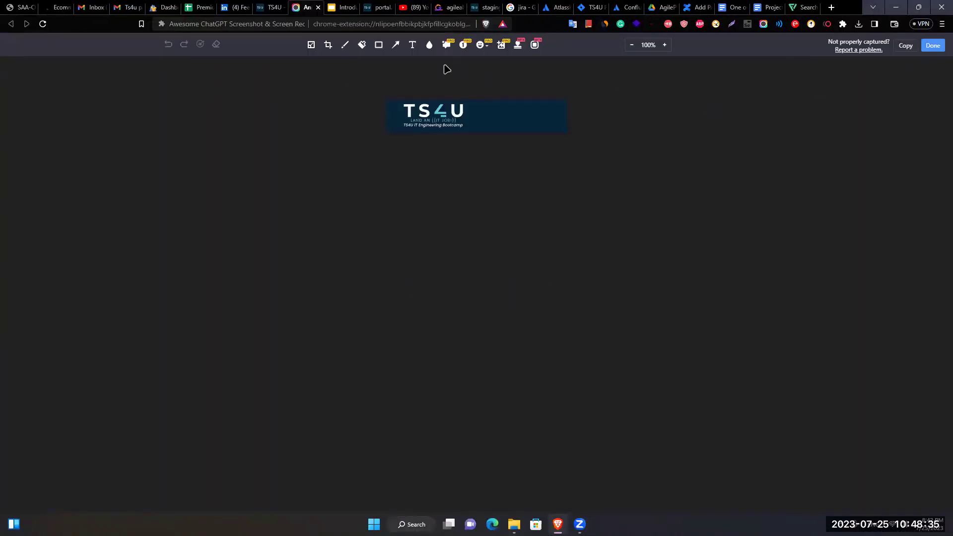
left_click(931, 46)
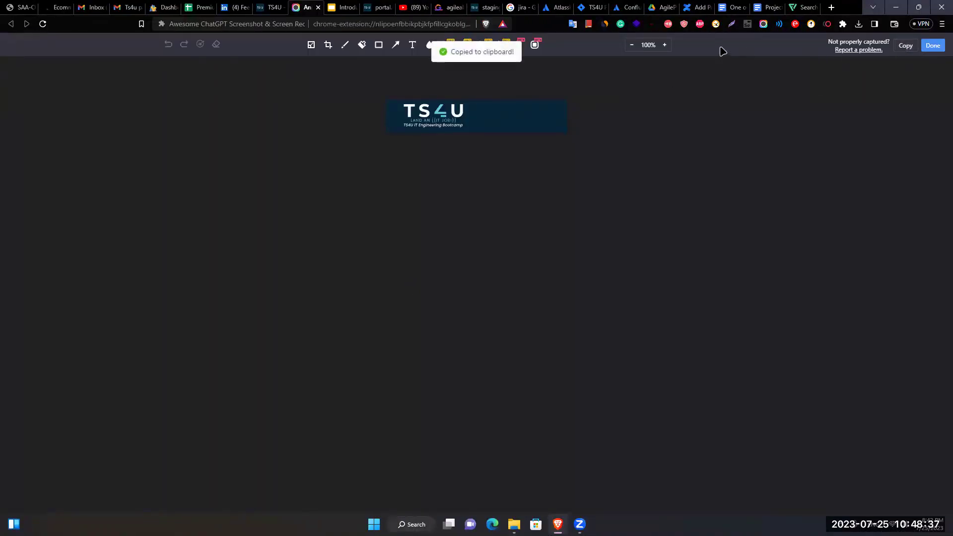
Replace the dark rectangle with the pasted TS4U logo at the canvas top-left and save the drawing.
left_click(733, 8)
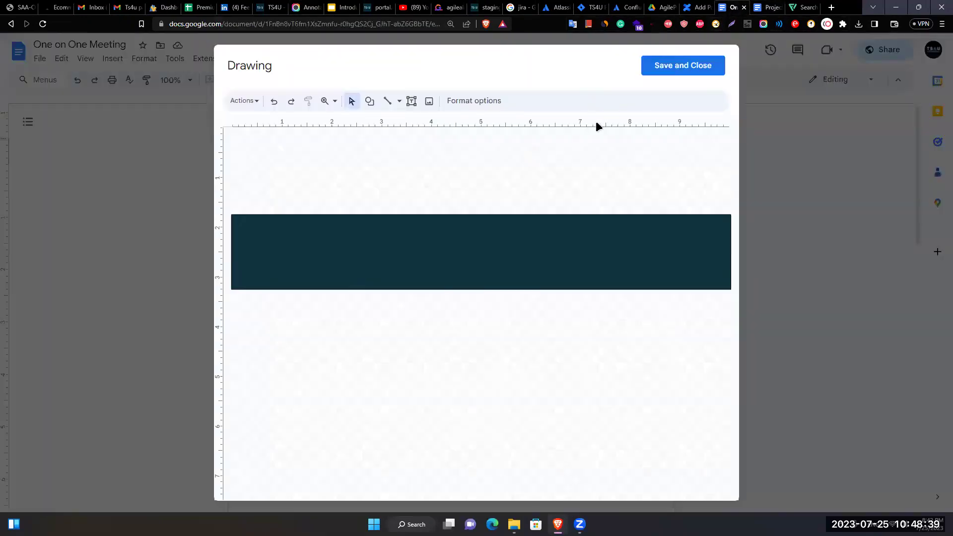
left_click(327, 243)
key("Delete")
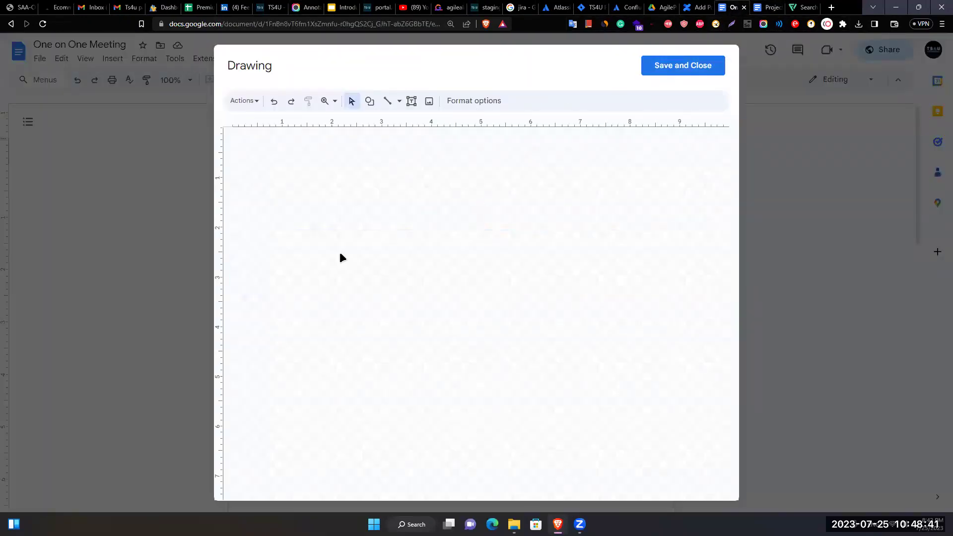
key("ctrl+v")
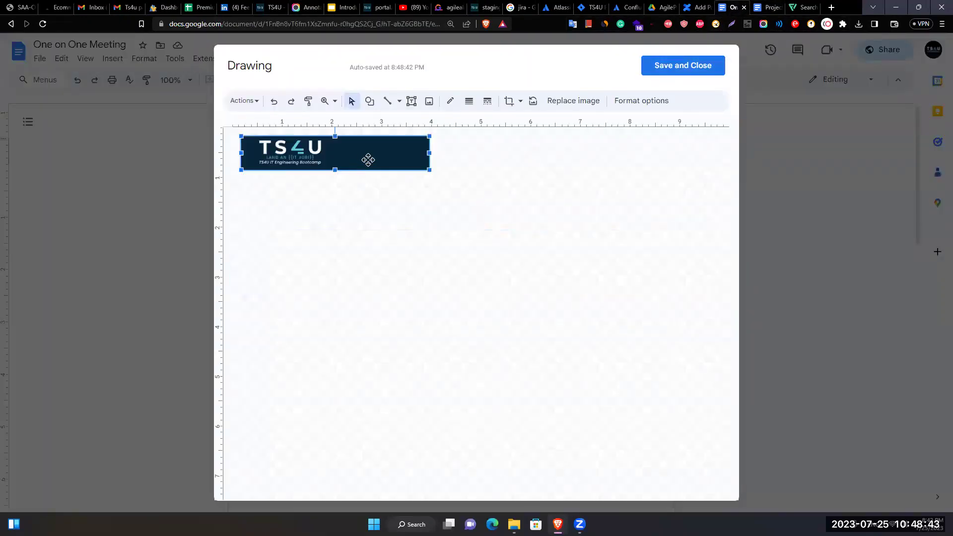
left_click_drag(368, 159, 356, 156)
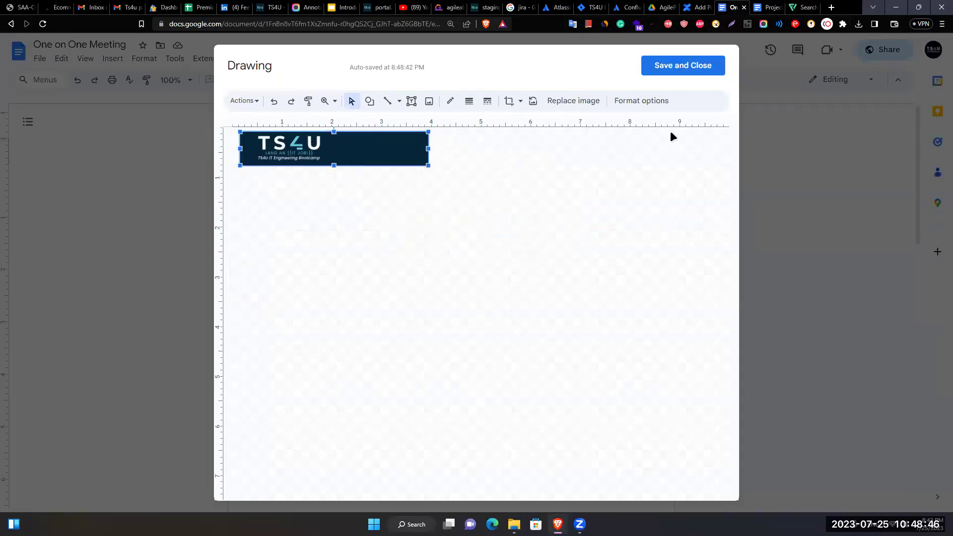
left_click(679, 66)
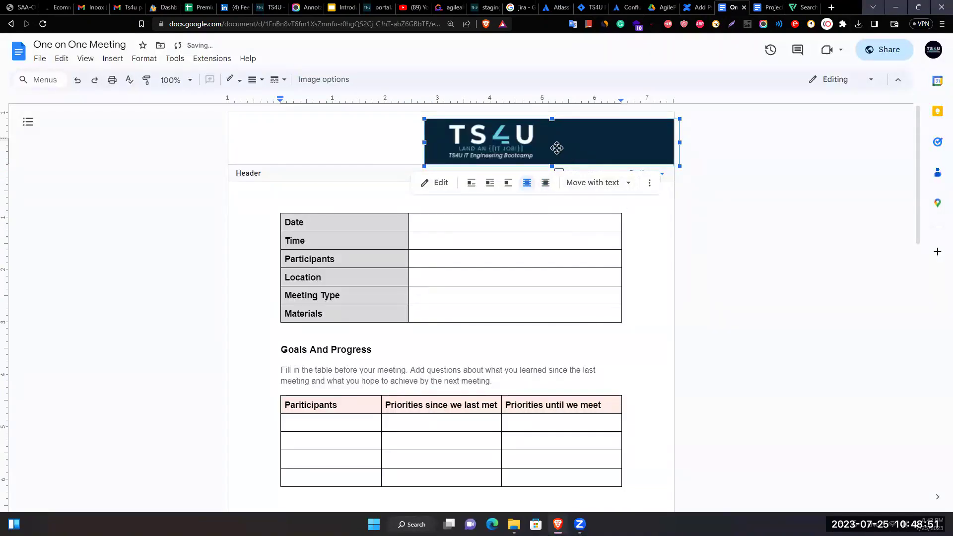
Shift the header logo to the left edge, add a blank line above 'Title:', and reopen the logo.
left_click_drag(555, 144, 357, 142)
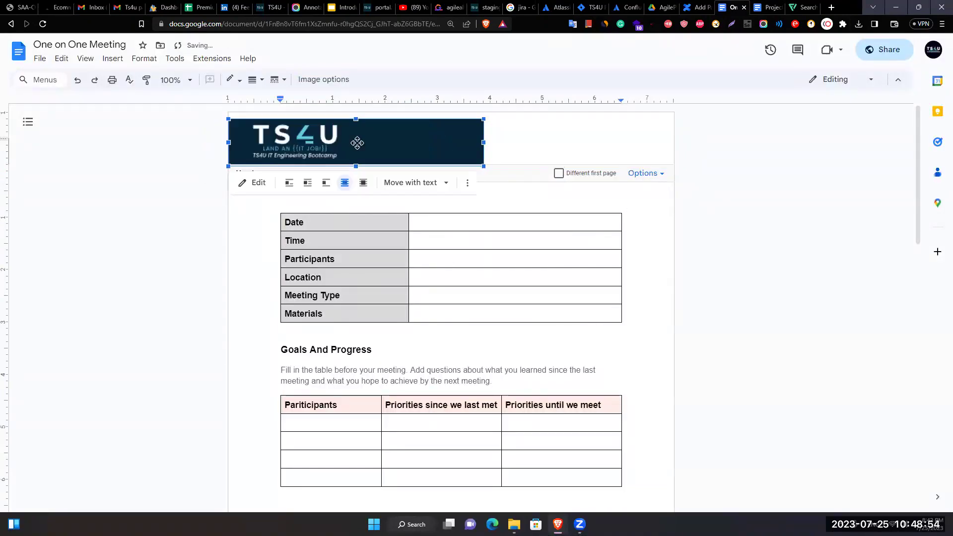
left_click(795, 222)
left_click(277, 173)
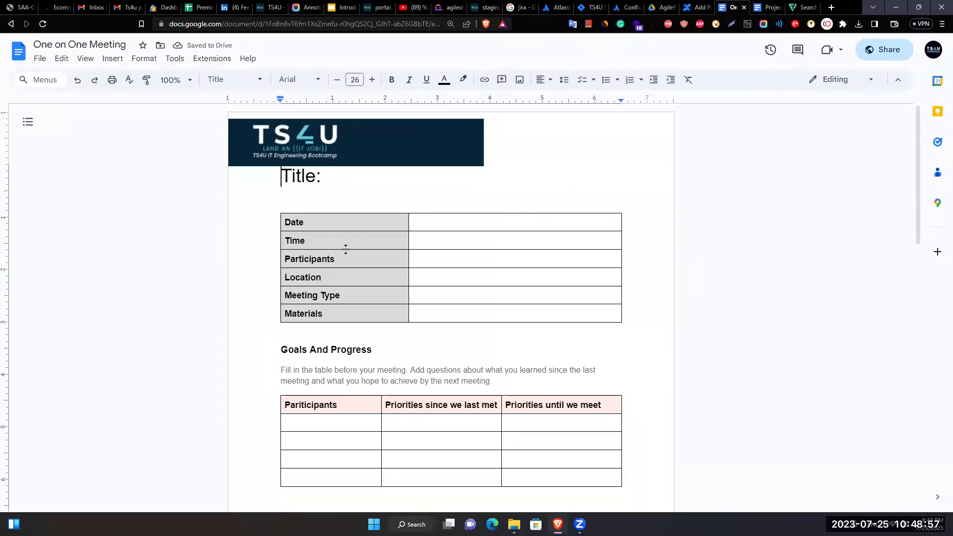
key("Return")
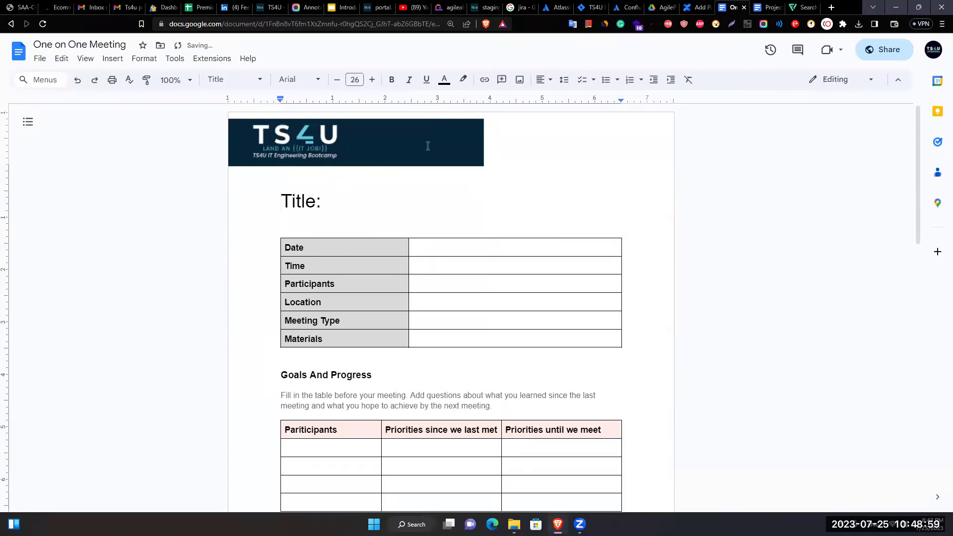
left_click(427, 154)
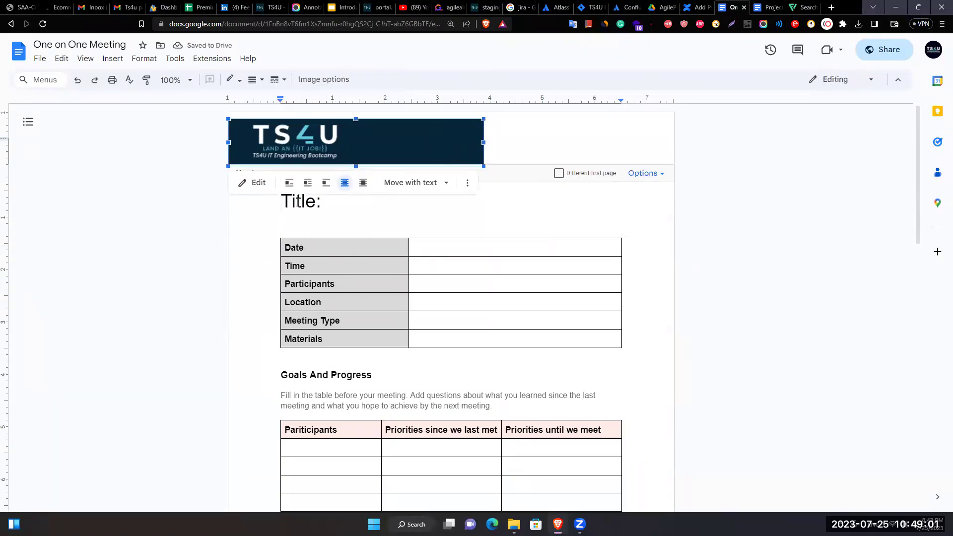
left_click(255, 187)
Crop the right part off the logo image in the drawing editor and save it.
left_click(411, 100)
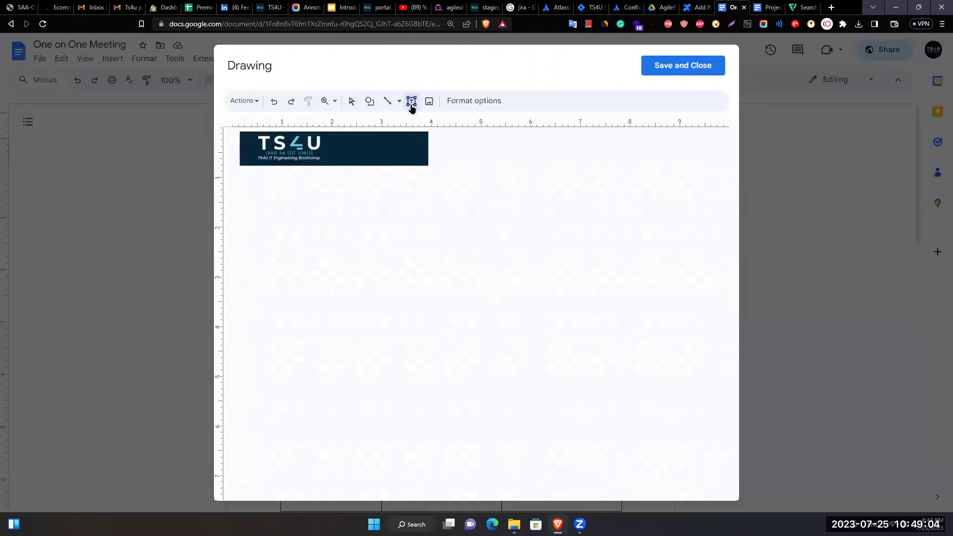
left_click(389, 157)
left_click(472, 242)
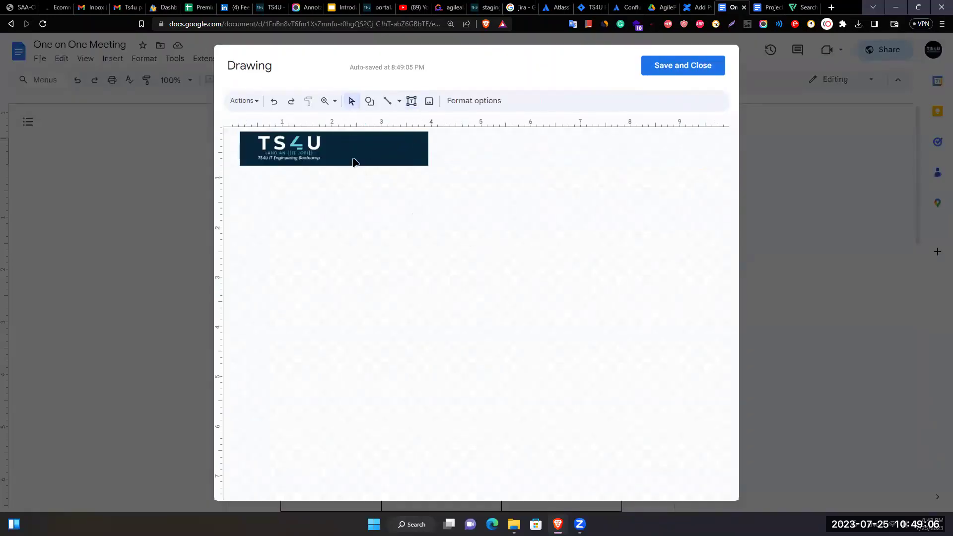
left_click(350, 155)
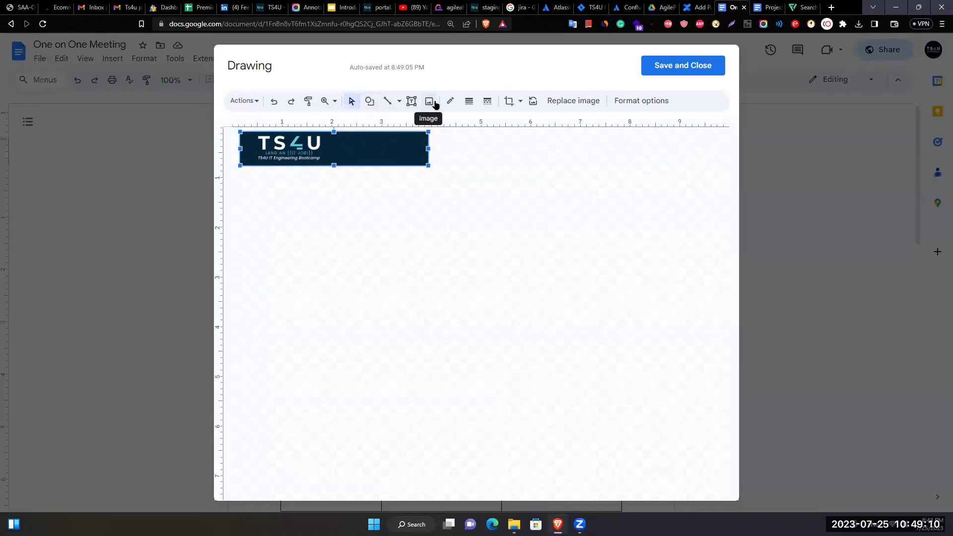
left_click(508, 100)
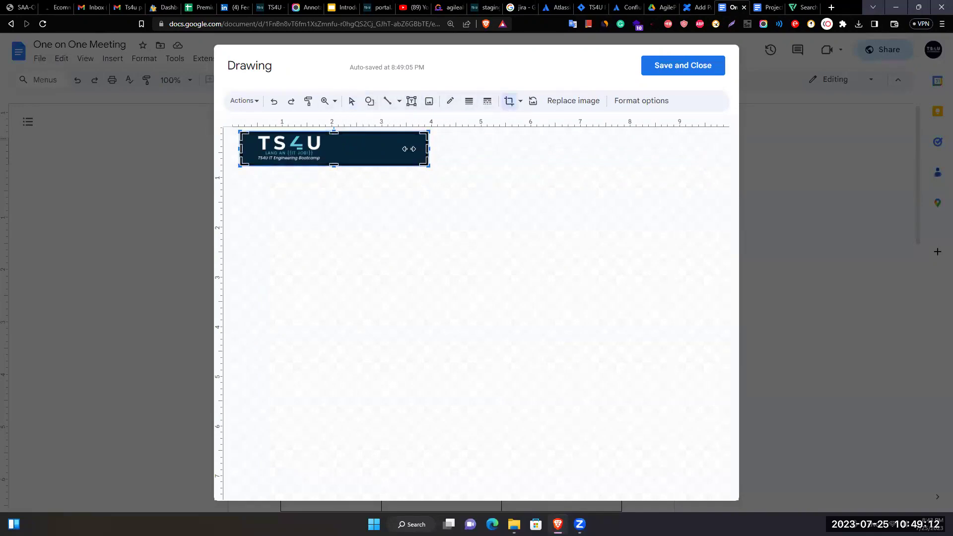
left_click_drag(408, 149, 331, 149)
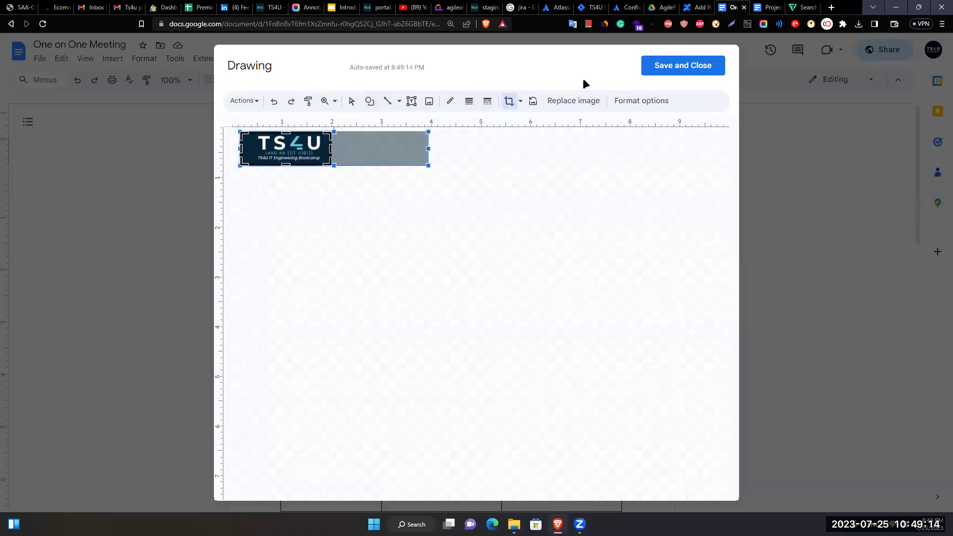
left_click(656, 65)
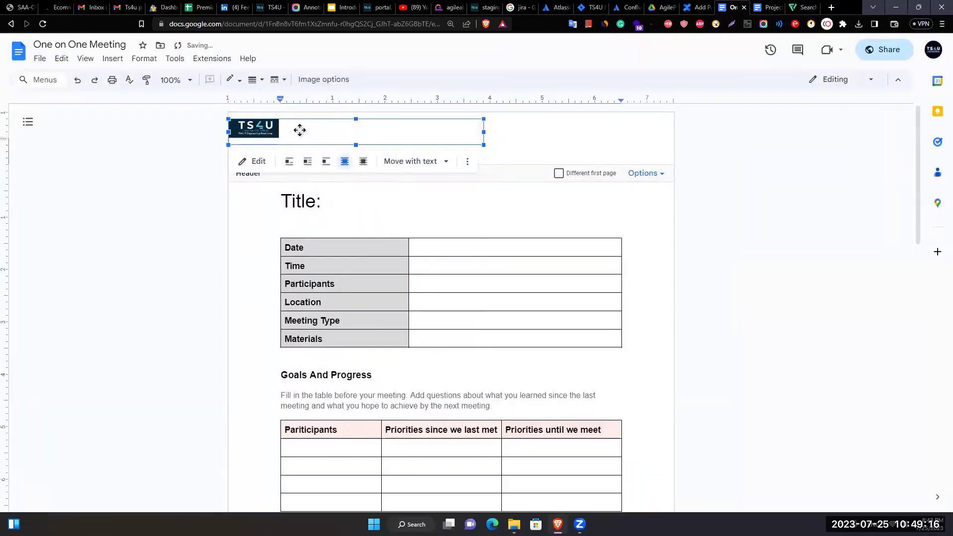
Make the cropped TS4U logo larger in the header.
left_click(146, 246)
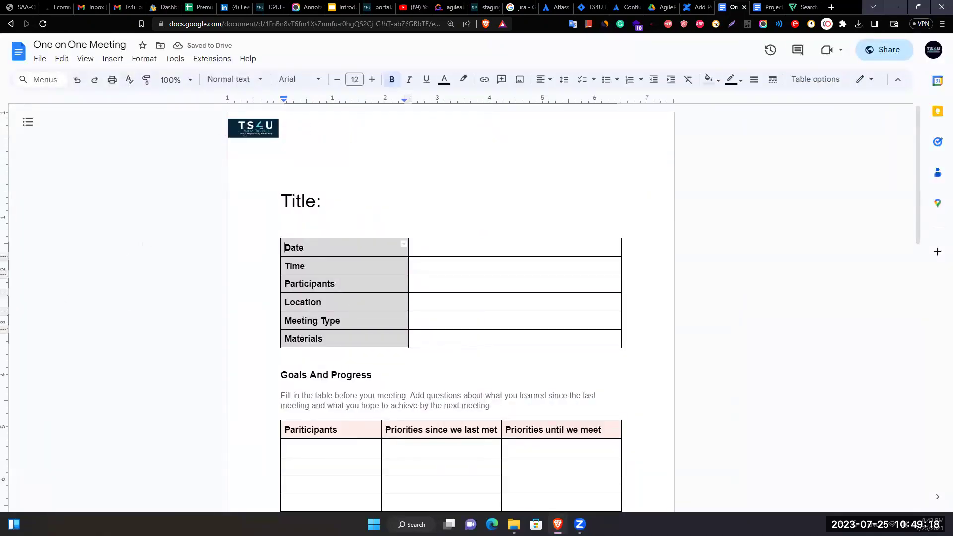
left_click(467, 137)
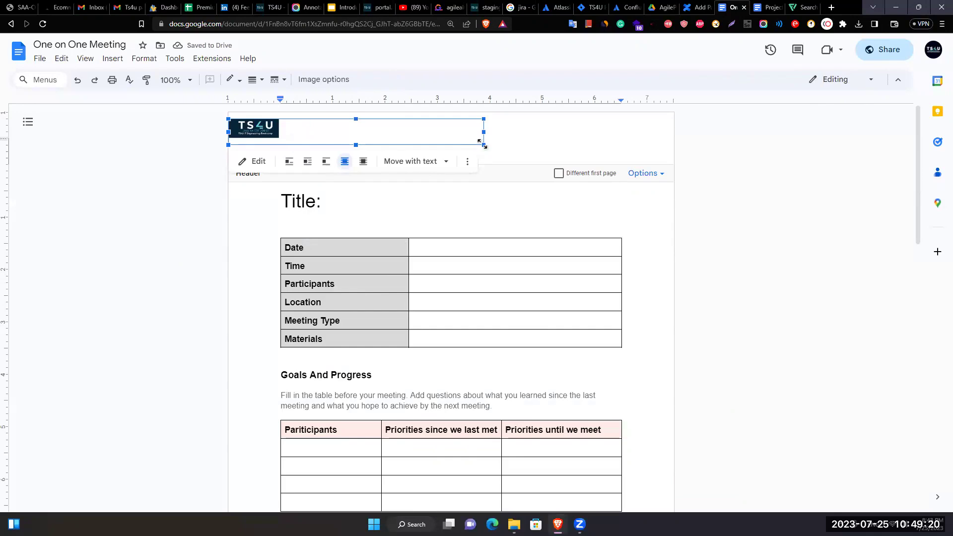
left_click_drag(484, 145, 528, 164)
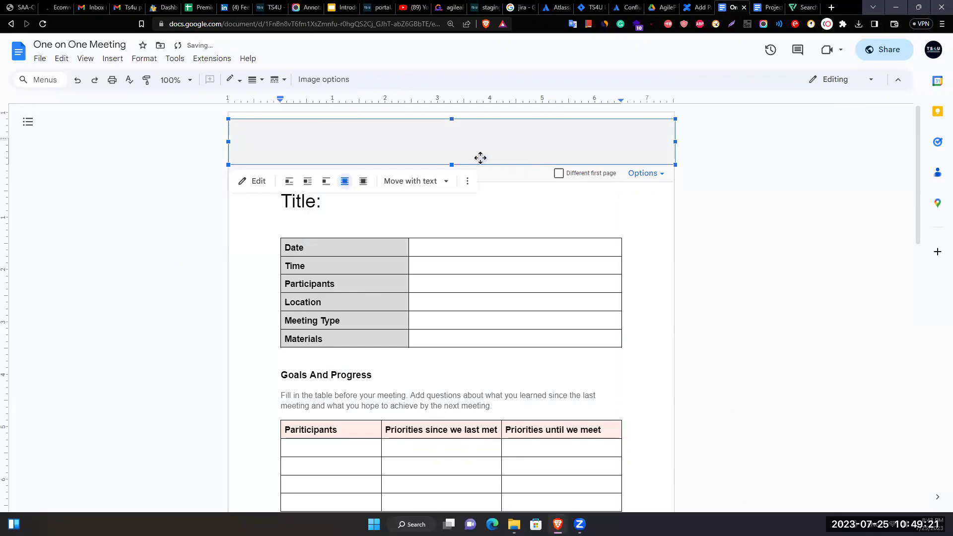
left_click(727, 216)
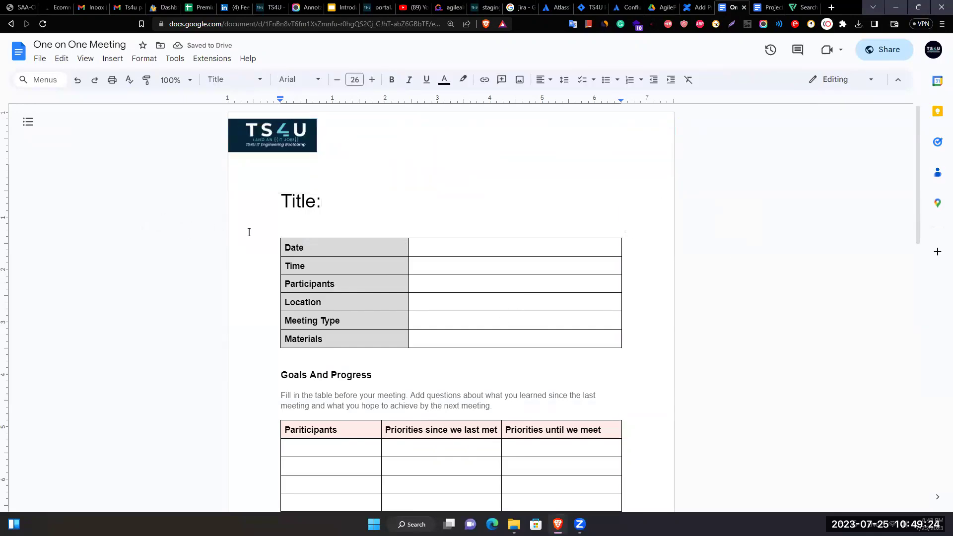
scroll(249, 233, "down", 12)
scroll(270, 336, "up", 3)
scroll(276, 304, "down", 2)
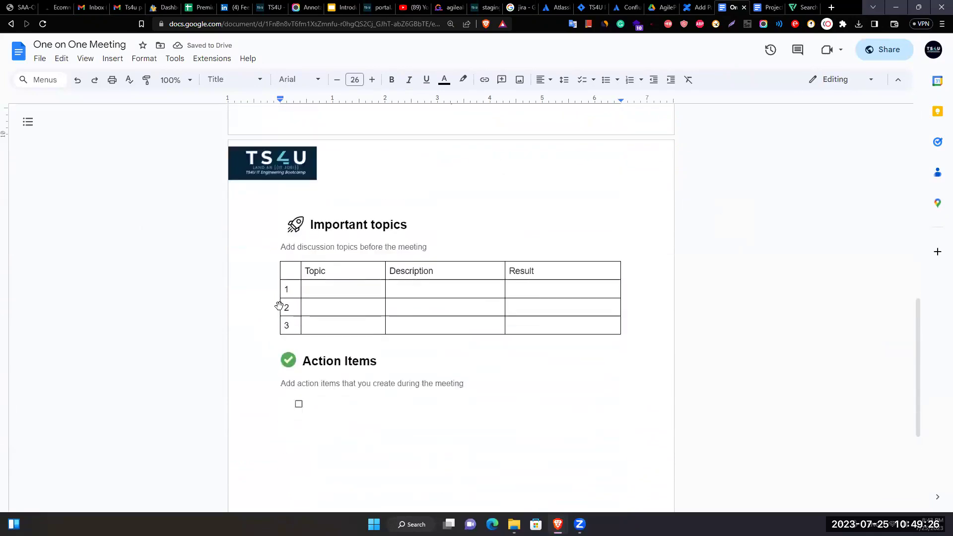
scroll(282, 309, "up", 1)
scroll(377, 289, "down", 2)
scroll(378, 270, "up", 2)
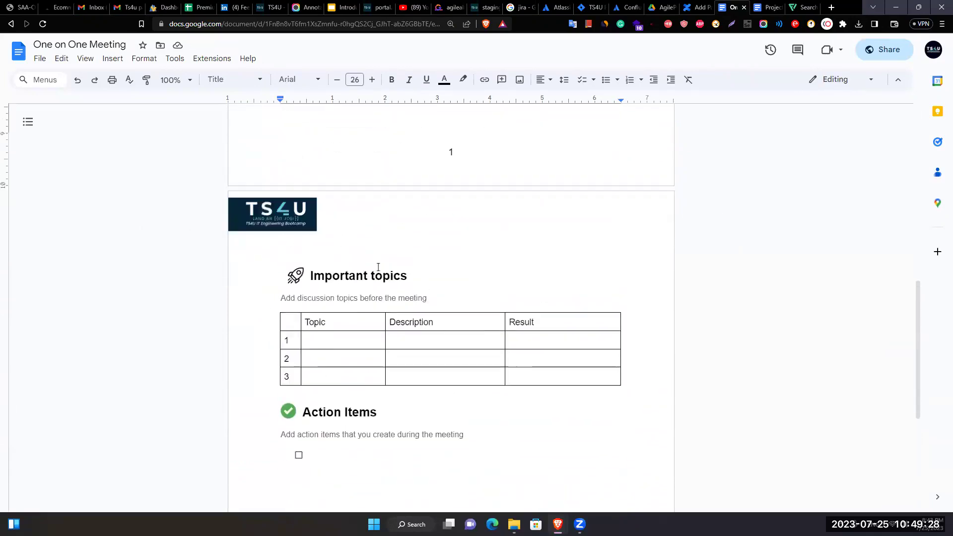
scroll(378, 267, "up", 10)
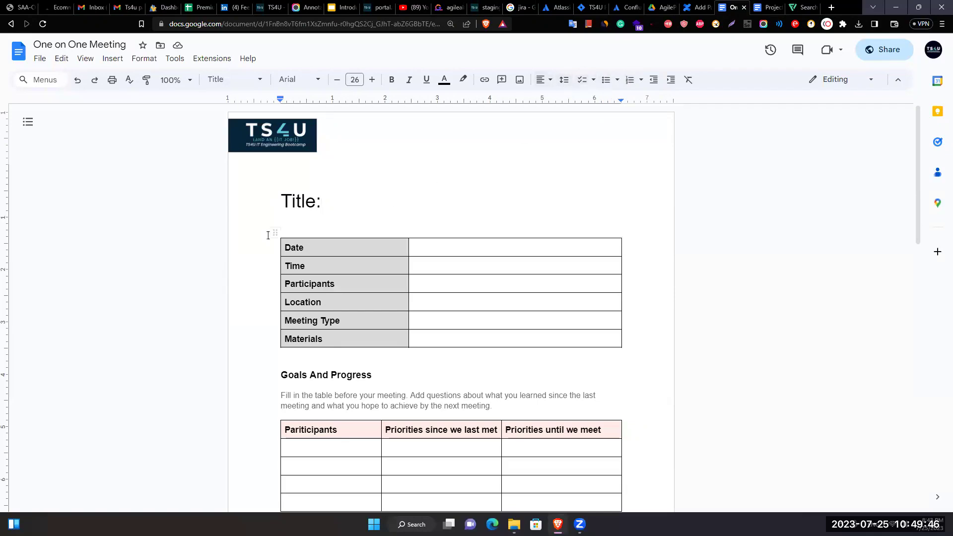
left_click(287, 220)
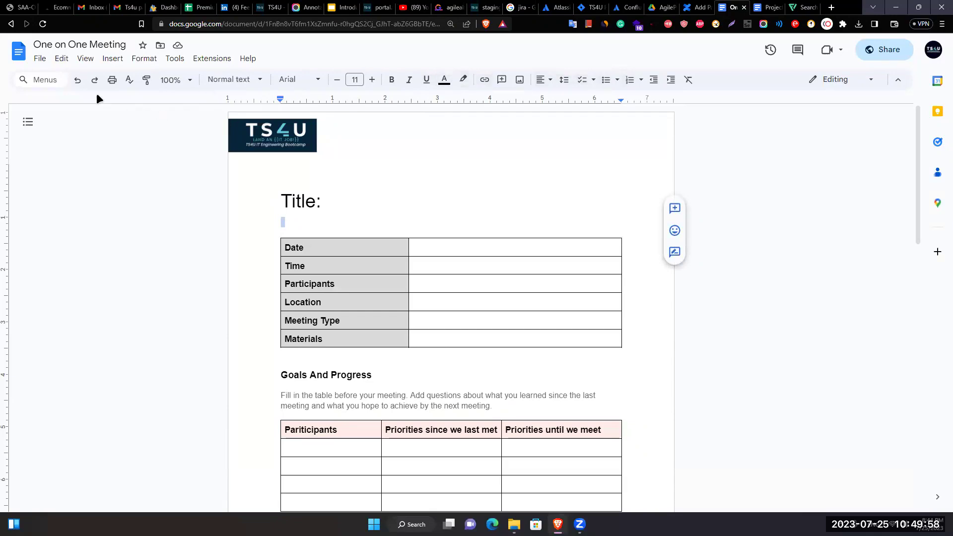
left_click(484, 157)
scroll(469, 245, "down", 4)
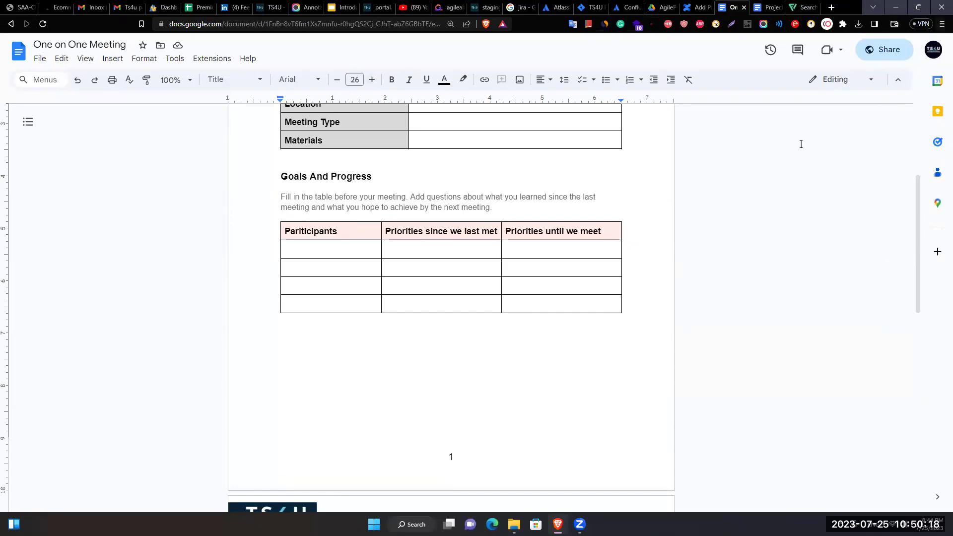
Open the AgilePO Dummy Folder in Drive and choose Google Sheets > From a template.
left_click(660, 8)
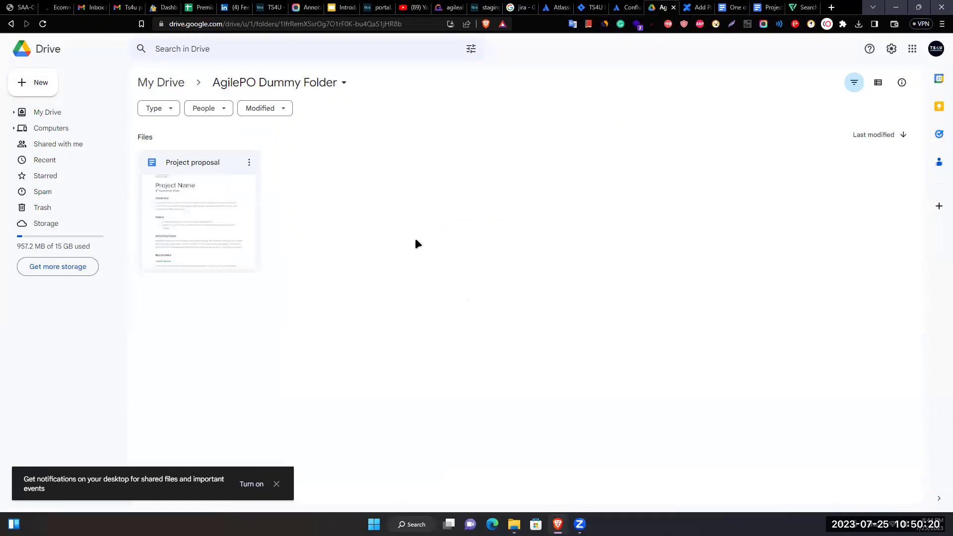
left_click(278, 83)
left_click(481, 232)
left_click(249, 84)
left_click(160, 82)
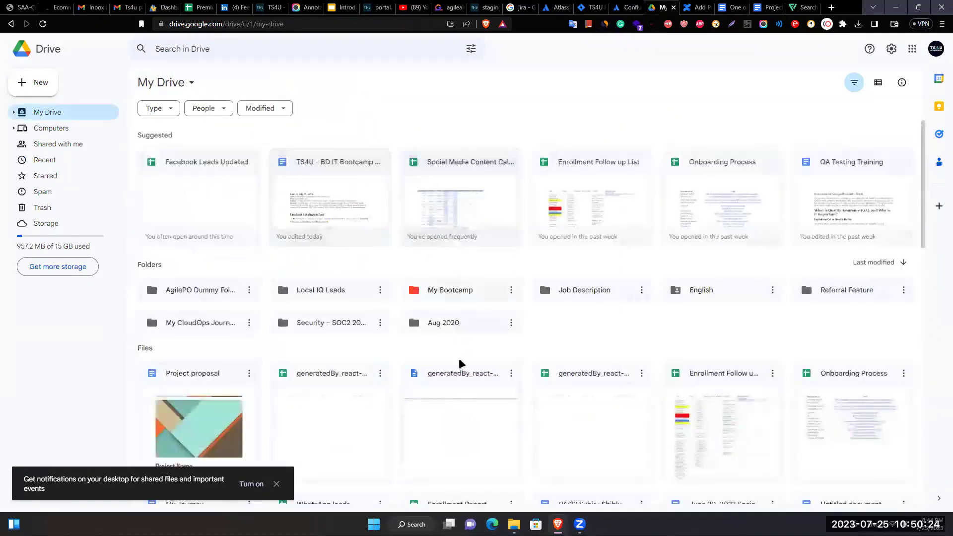
double_click(219, 290)
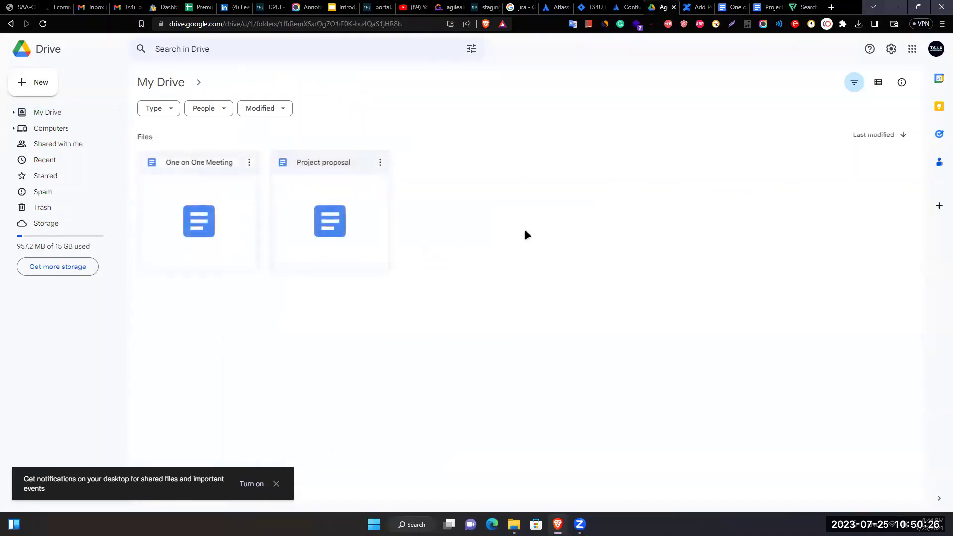
right_click(541, 175)
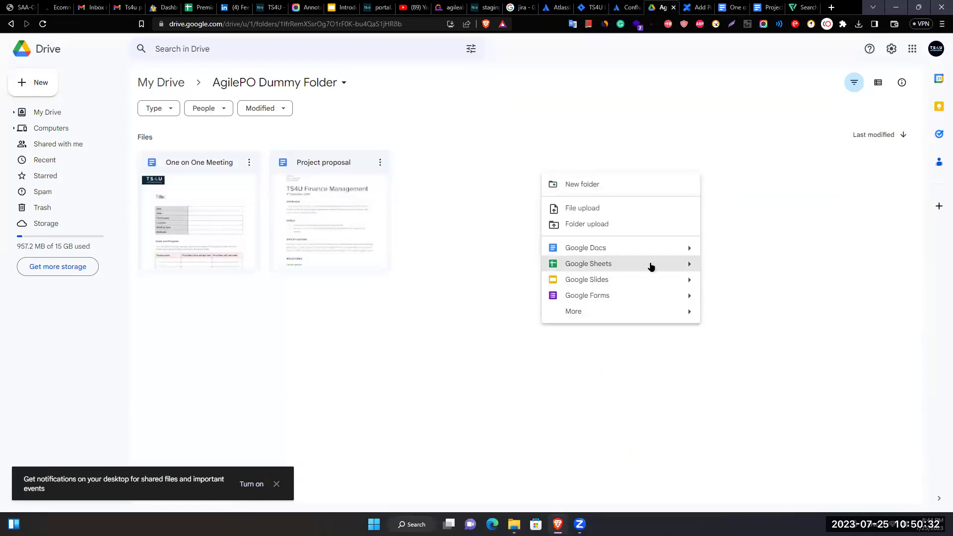
mouse_move(688, 280)
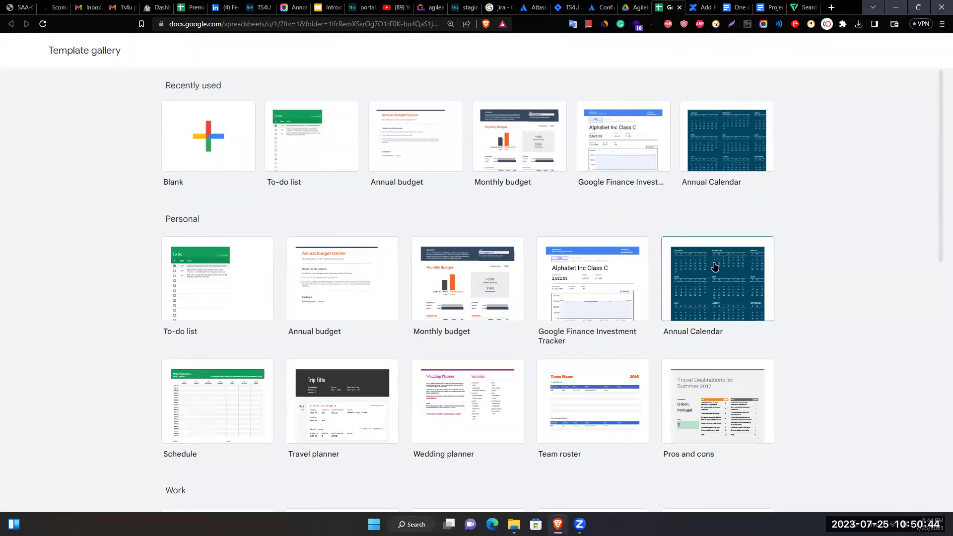
Create a blank Untitled spreadsheet from the Drive folder and select cell A2.
scroll(565, 370, "down", 1)
scroll(565, 366, "down", 10)
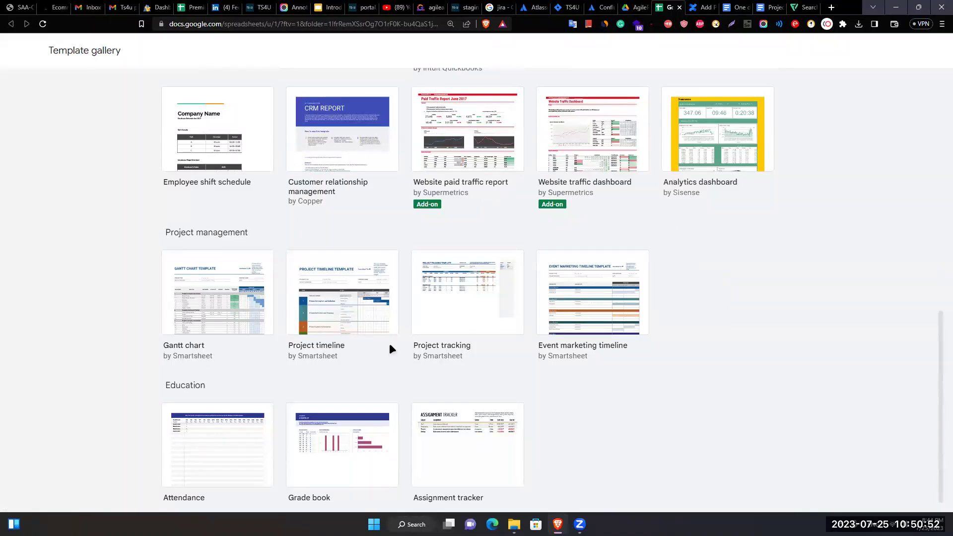
scroll(322, 354, "down", 1)
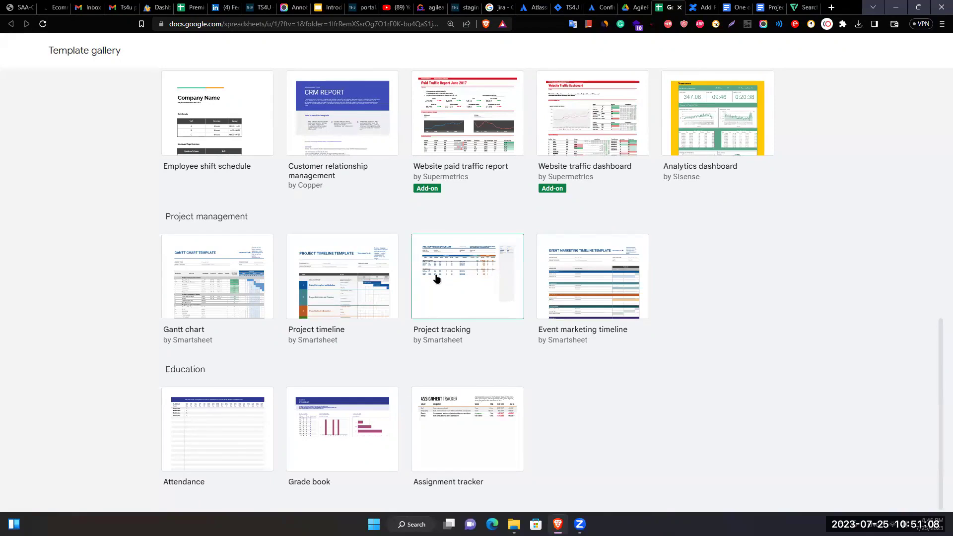
scroll(412, 263, "up", 10)
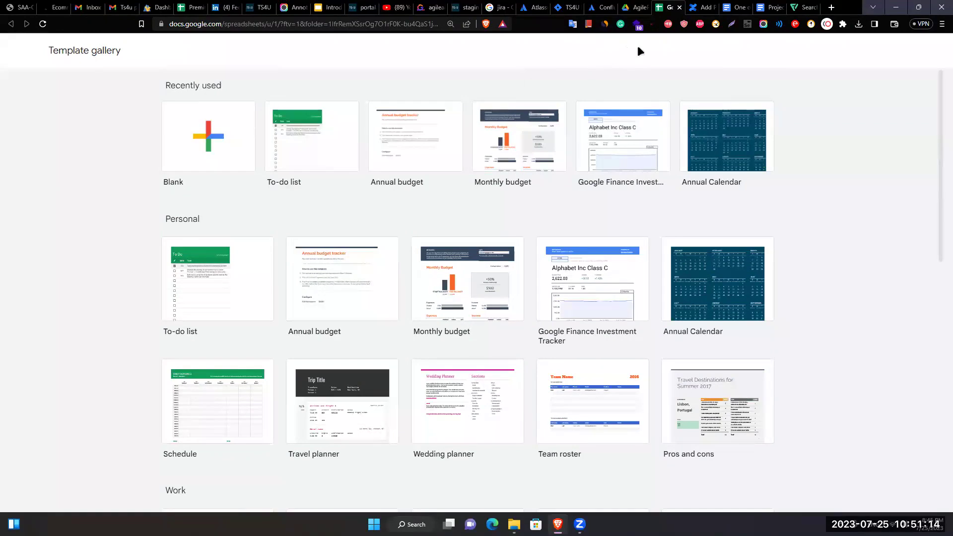
left_click(637, 8)
right_click(534, 277)
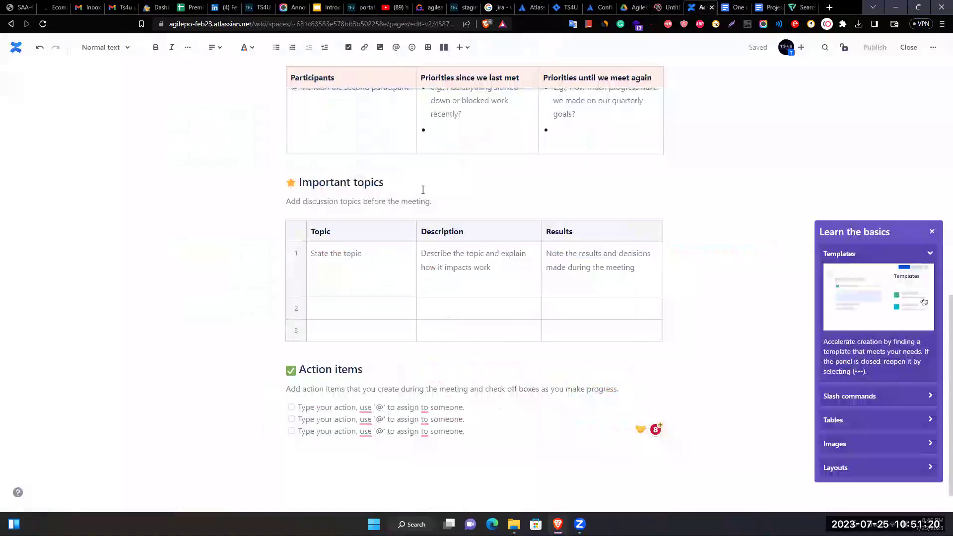
left_click(668, 7)
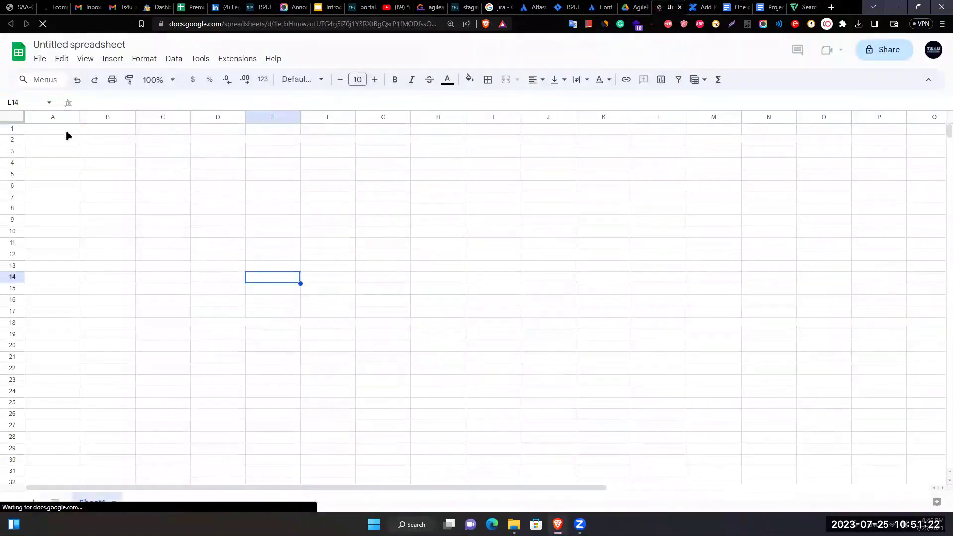
left_click(257, 198)
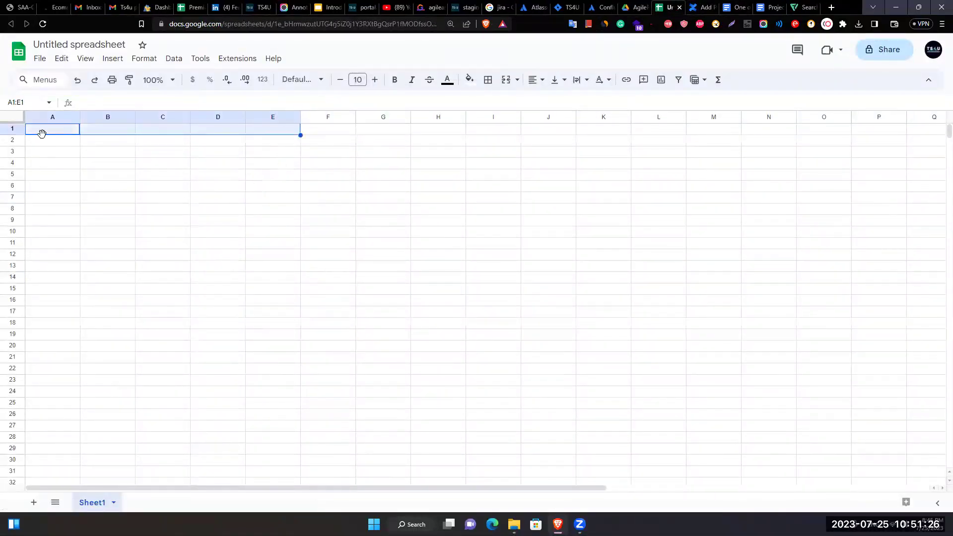
left_click(60, 141)
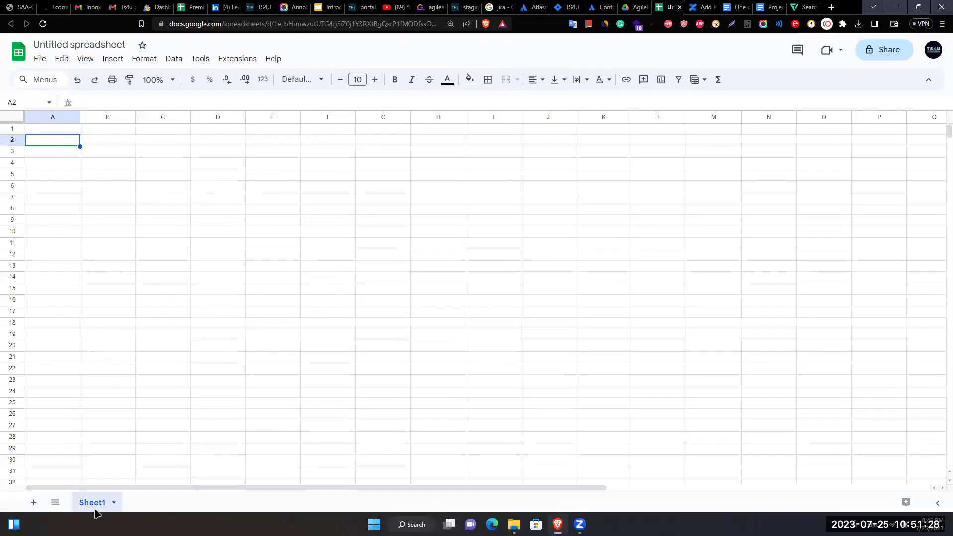